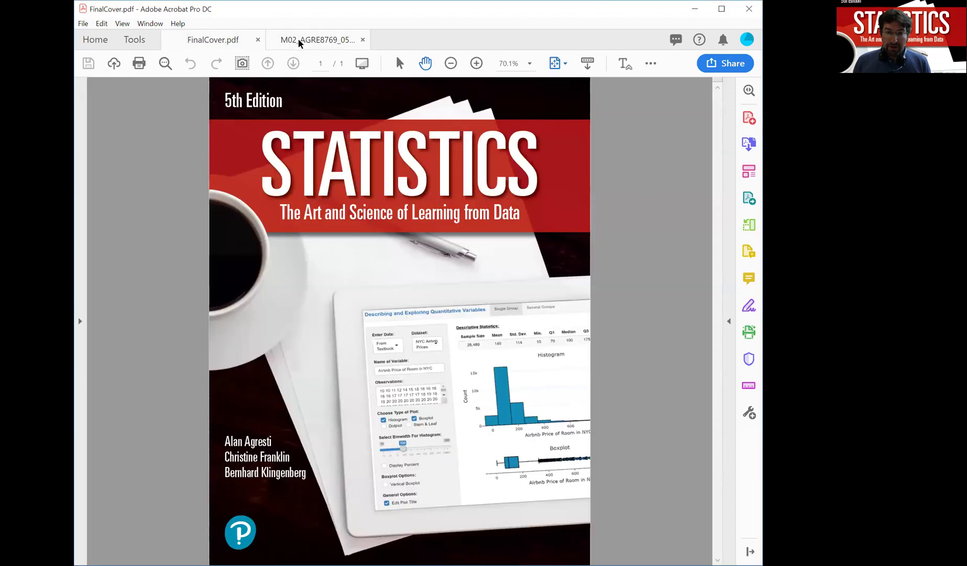
# Switch to the Chapter 2 PDF and scroll to Example 2, Shark Attacks, on page 39.
pyautogui.click(299, 39)
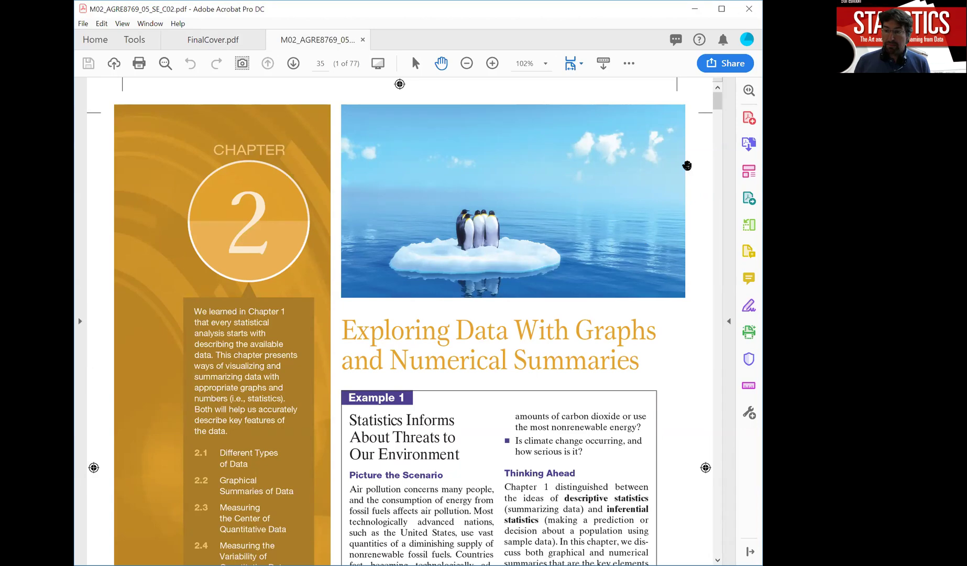
pyautogui.scroll(-5, 718, 107)
pyautogui.moveTo(717, 106); pyautogui.dragTo(717, 126)
pyautogui.scroll(-5, 490, 309)
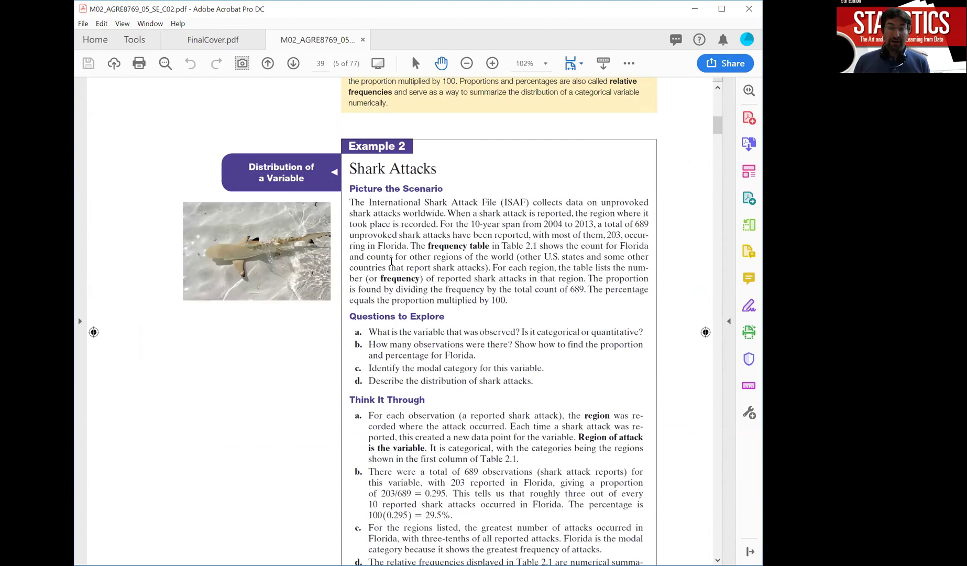
pyautogui.scroll(-3, 488, 314)
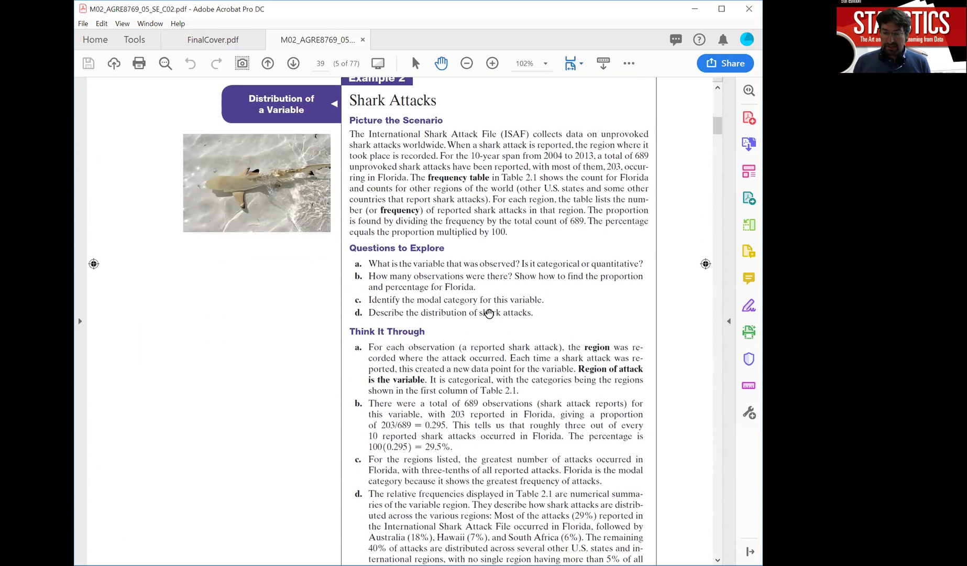
pyautogui.scroll(-10, 555, 377)
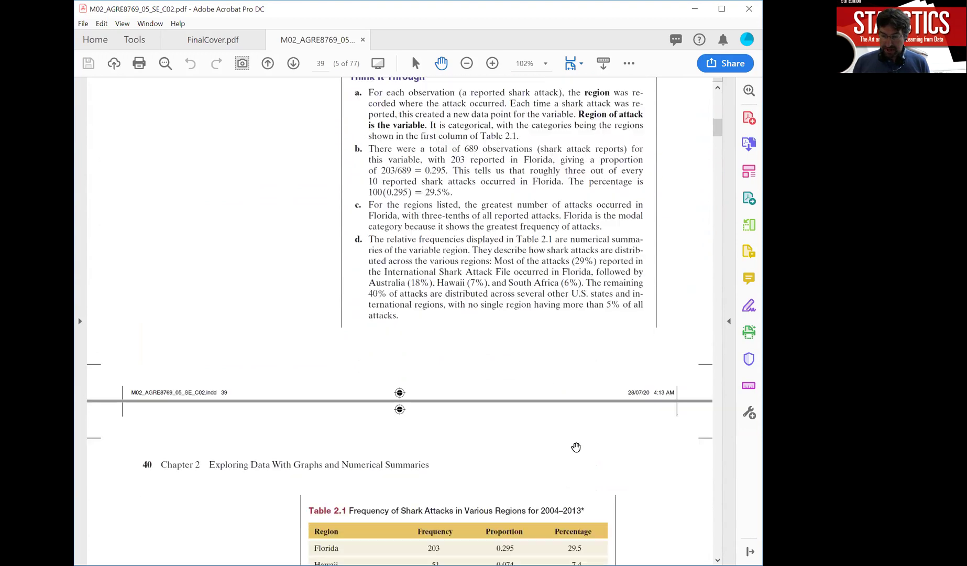
# Scroll to Table 2.1 on page 40 and briefly highlight the 2004–2013 range in its title.
pyautogui.scroll(-15, 571, 301)
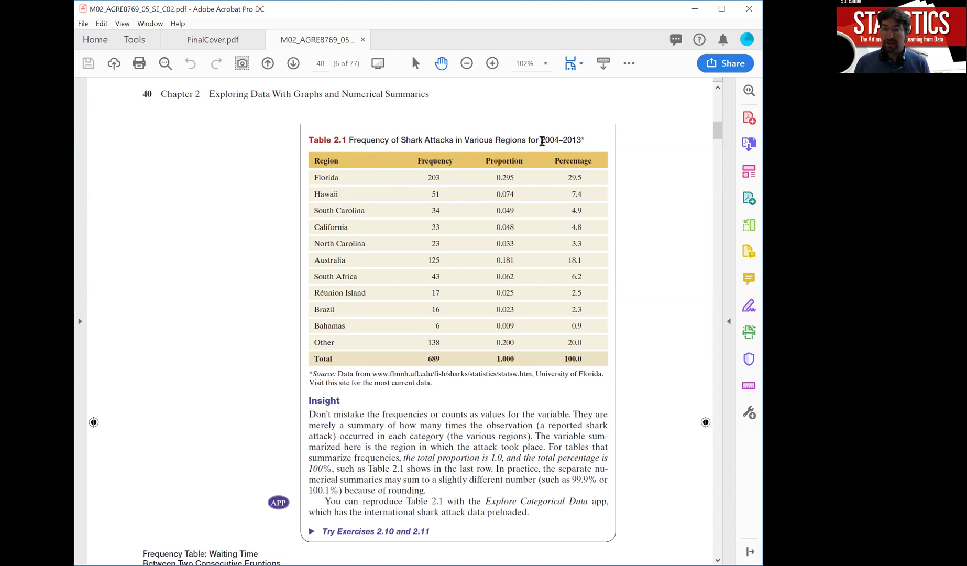
pyautogui.moveTo(542, 141); pyautogui.dragTo(579, 137)
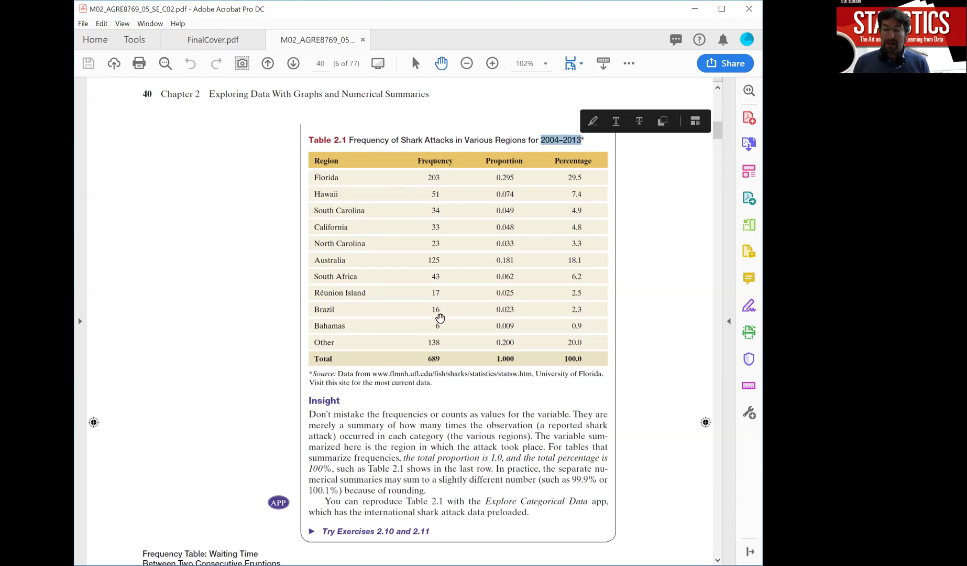
pyautogui.click(424, 291)
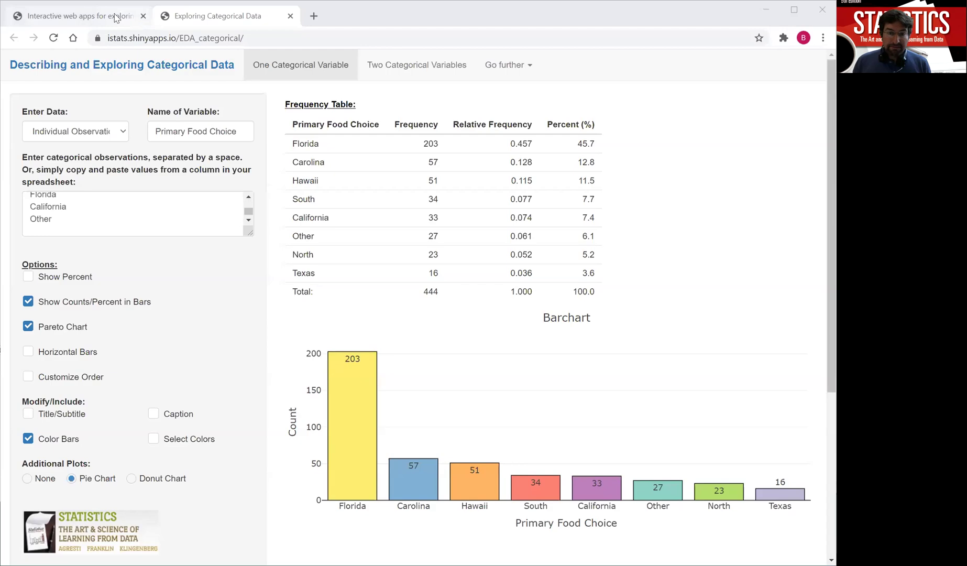
# Go to artofstat.com, open Web Apps, and scroll down to Explore Categorical Data.
pyautogui.click(114, 18)
pyautogui.click(253, 46)
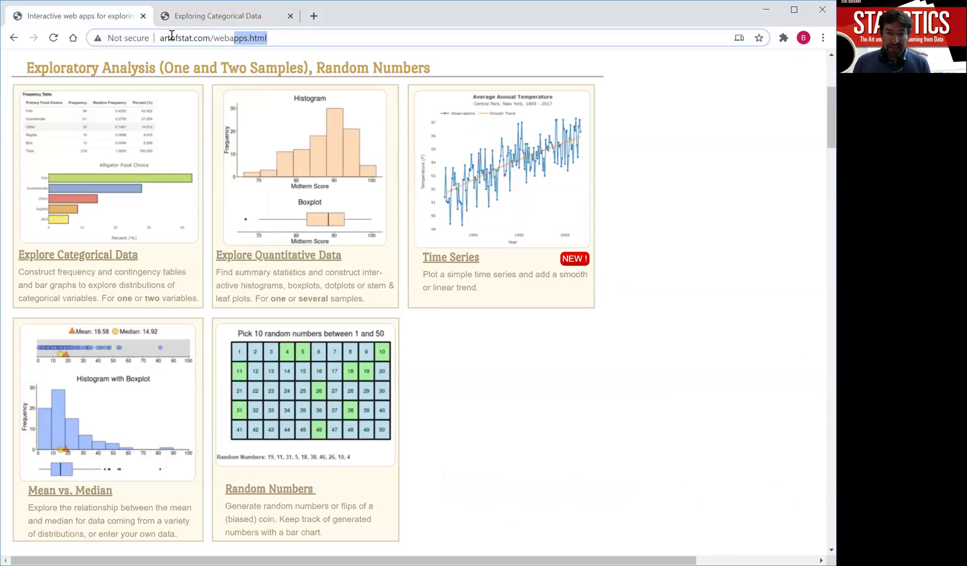
pyautogui.write('artofs')
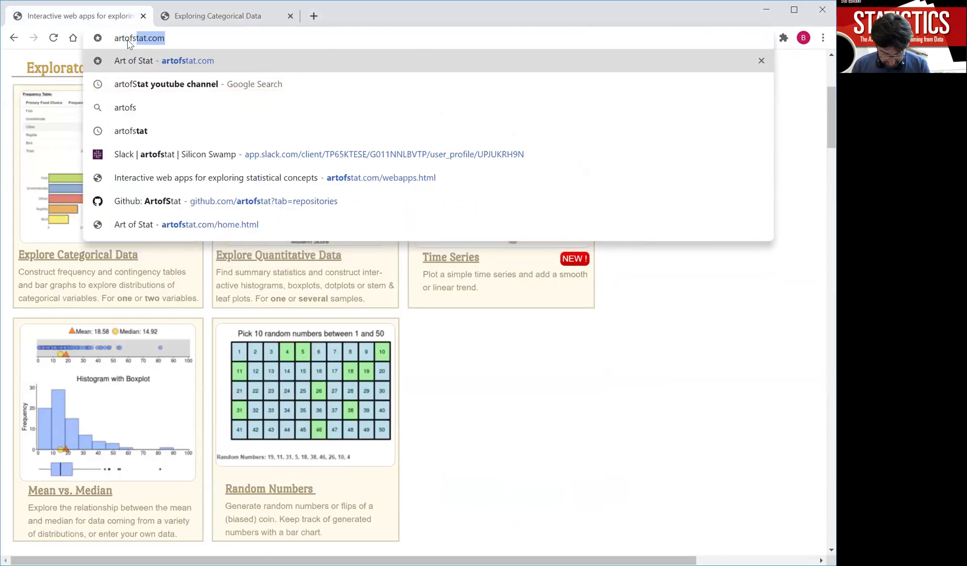
pyautogui.press('Return')
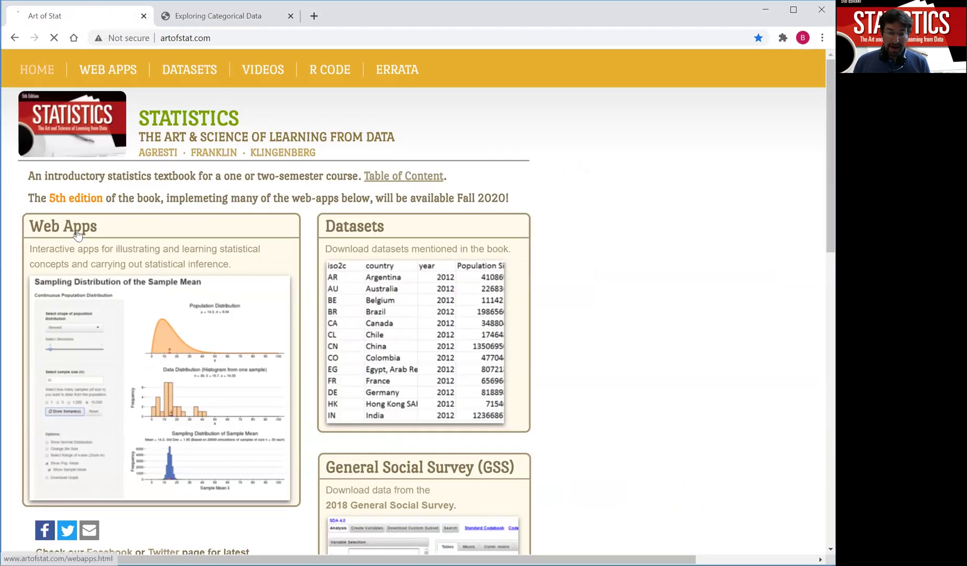
pyautogui.click(78, 234)
pyautogui.scroll(-2, 236, 238)
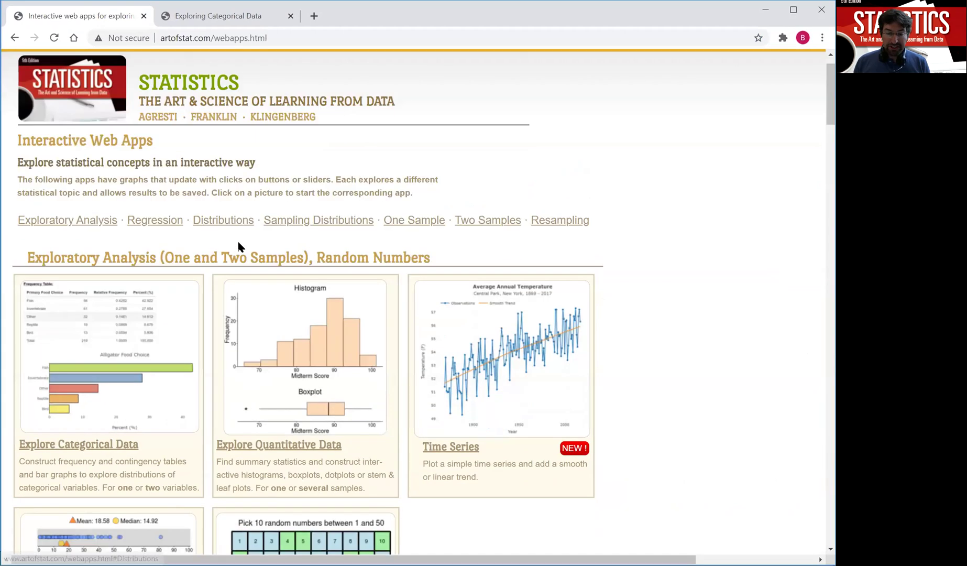
pyautogui.scroll(-1, 239, 246)
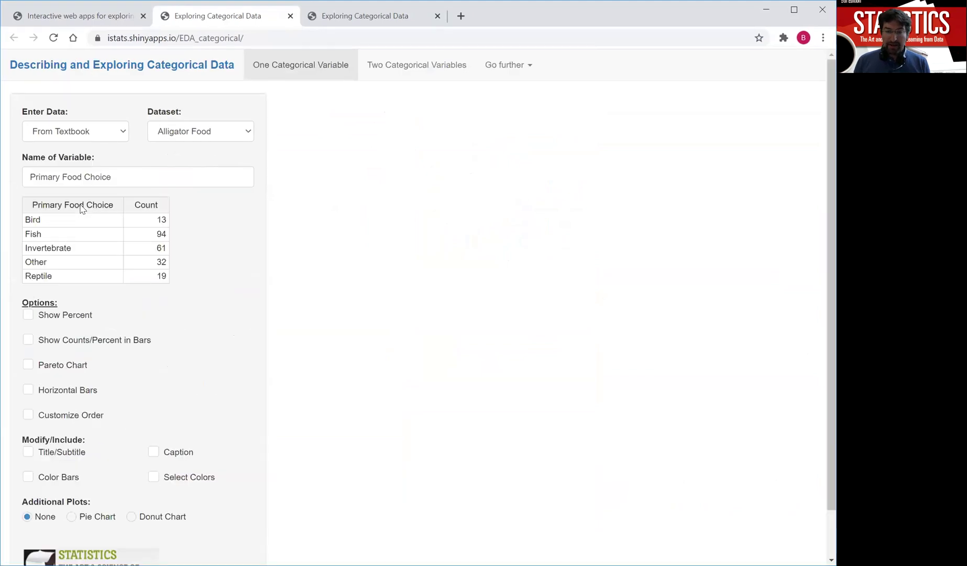
# Load the Shark Attacks (US) dataset and point out California's 33 and Florida's 203 attacks.
pyautogui.click(246, 135)
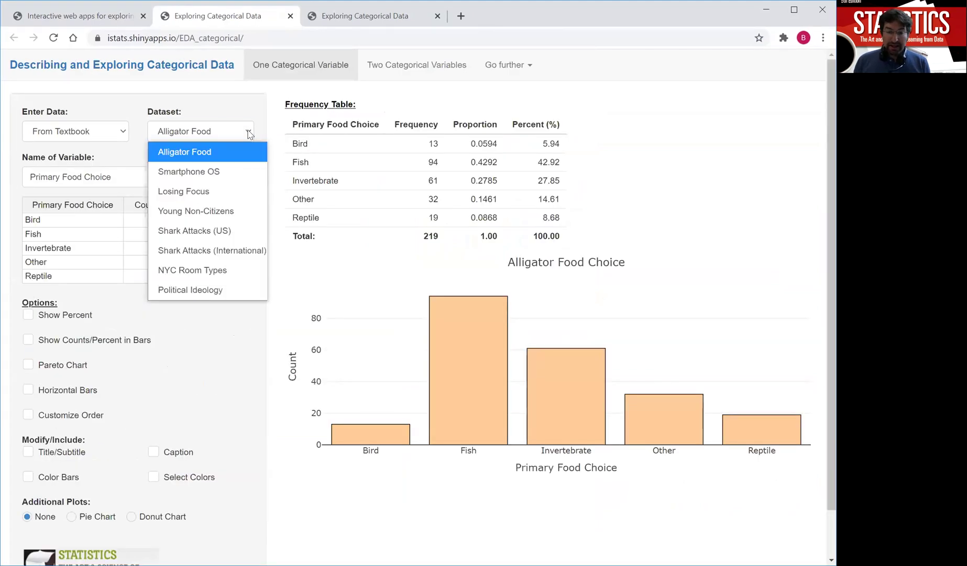
pyautogui.click(203, 233)
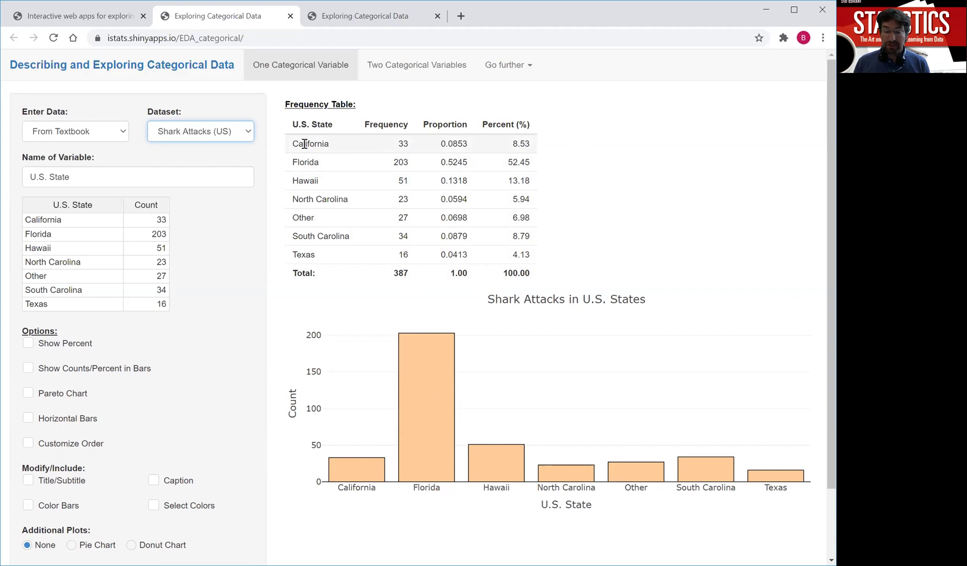
pyautogui.doubleClick(401, 143)
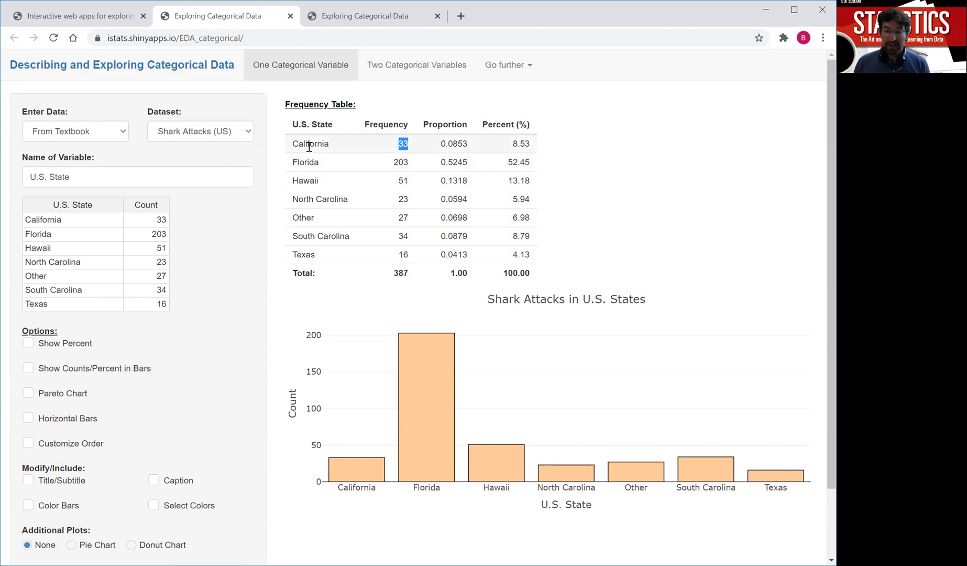
pyautogui.doubleClick(401, 162)
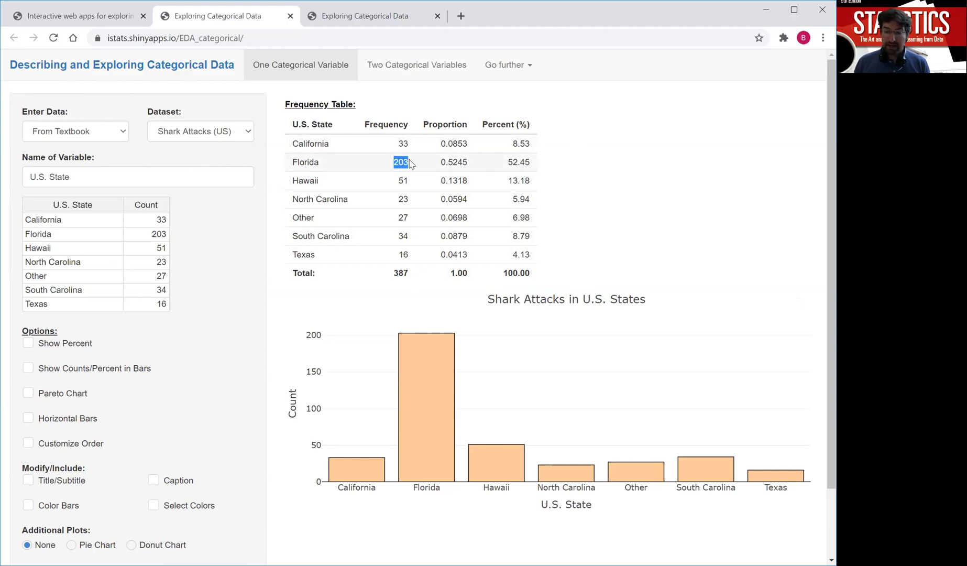
pyautogui.click(309, 165)
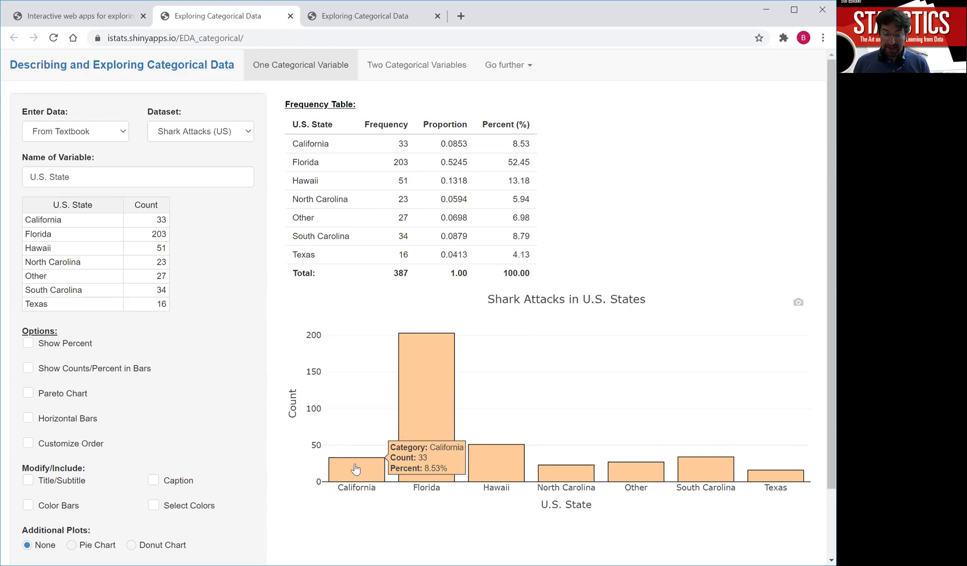
# Turn on Show Percent, then draw the shark-attack chart with horizontal bars.
pyautogui.click(79, 346)
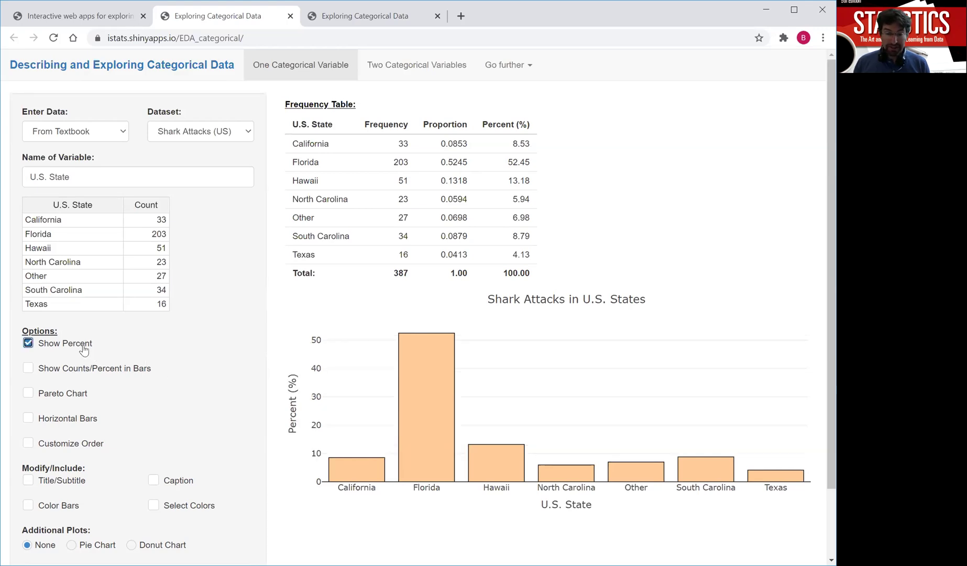
pyautogui.moveTo(440, 418)
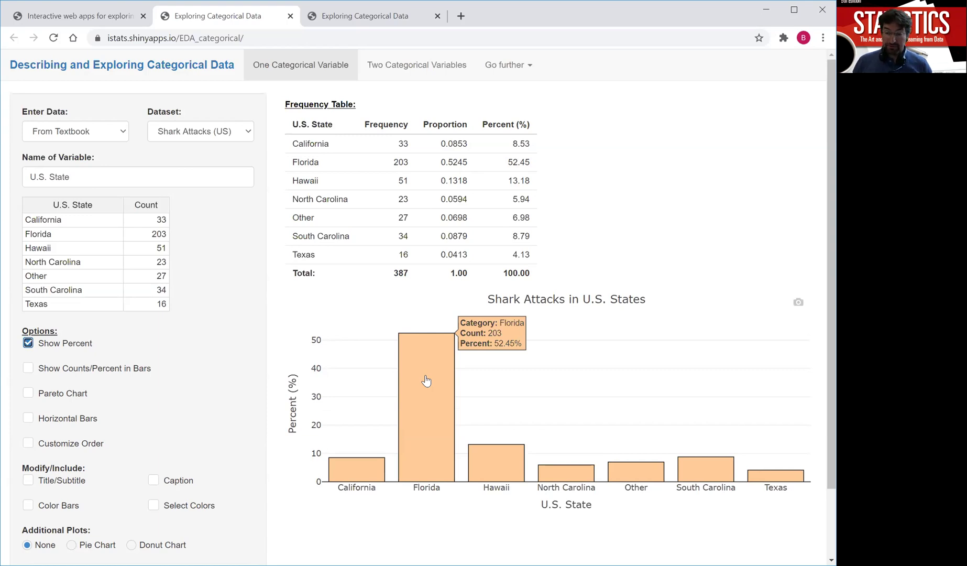
pyautogui.moveTo(357, 465)
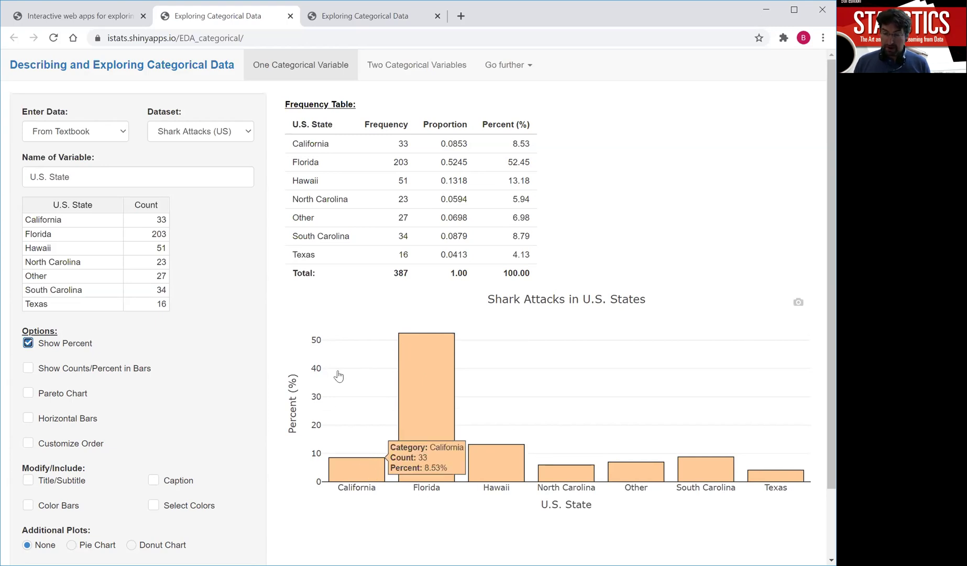
pyautogui.click(65, 419)
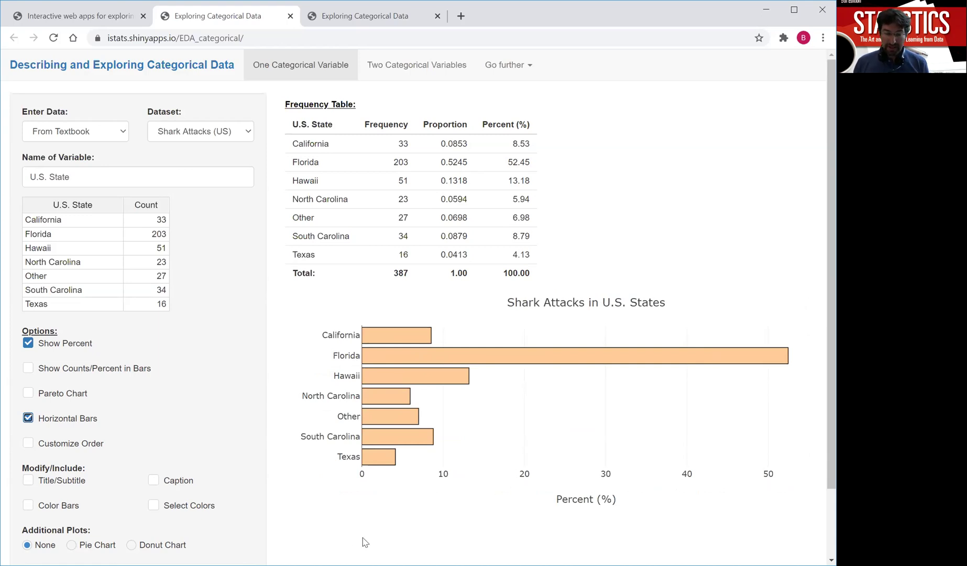
# Label bars with counts, turn on Pareto Chart ordering, and switch the chart to percentages.
pyautogui.click(77, 347)
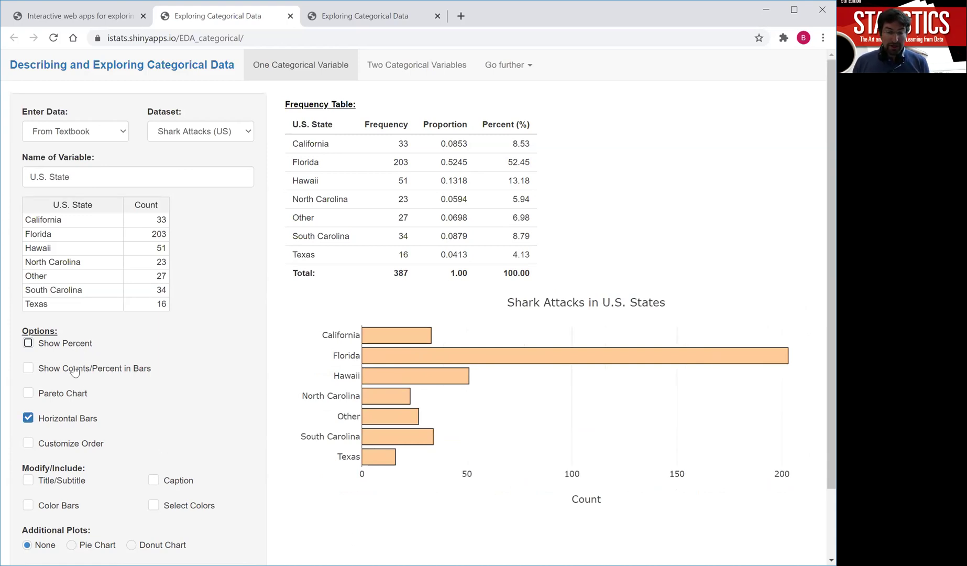
pyautogui.click(74, 371)
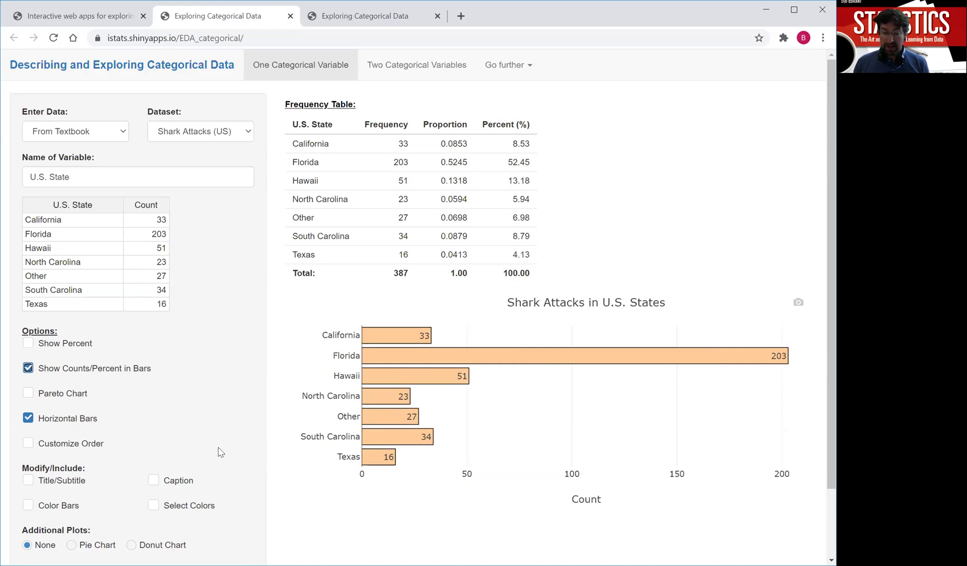
pyautogui.click(79, 399)
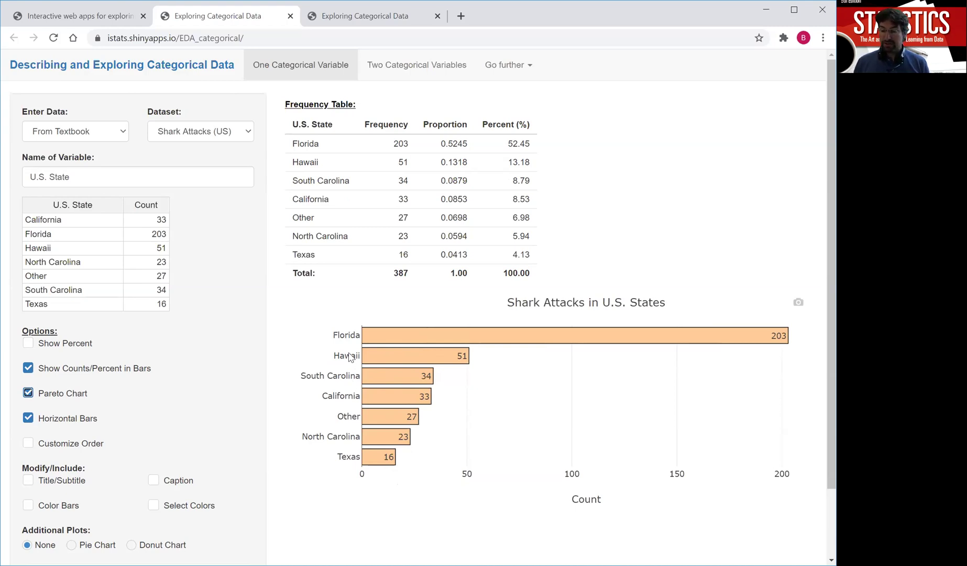
pyautogui.click(64, 341)
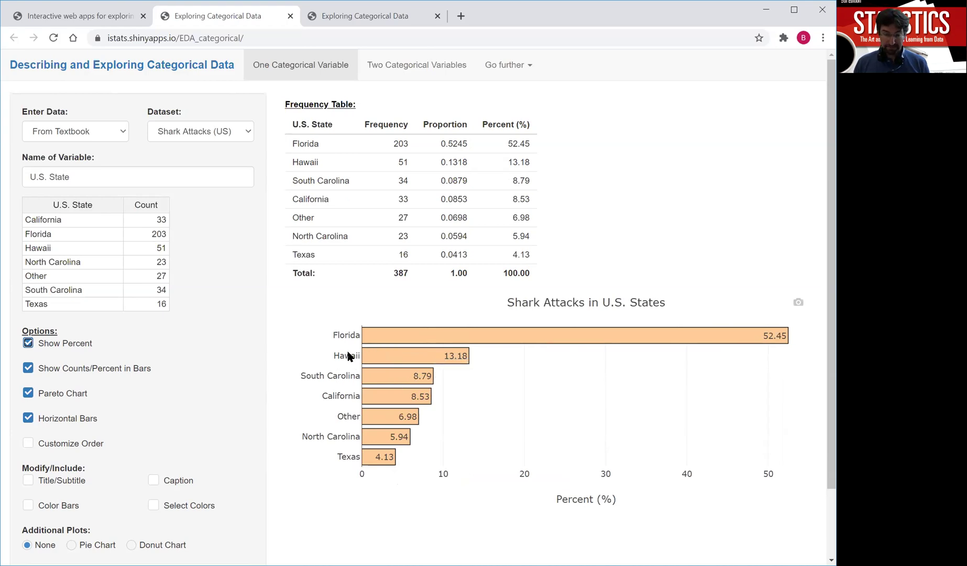
pyautogui.scroll(-2, 184, 380)
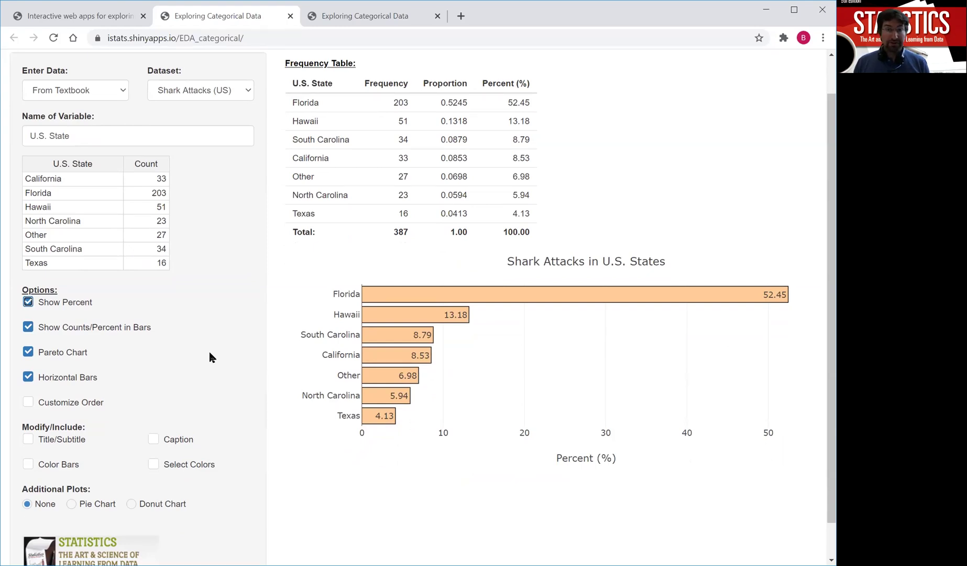
pyautogui.scroll(-1, 220, 344)
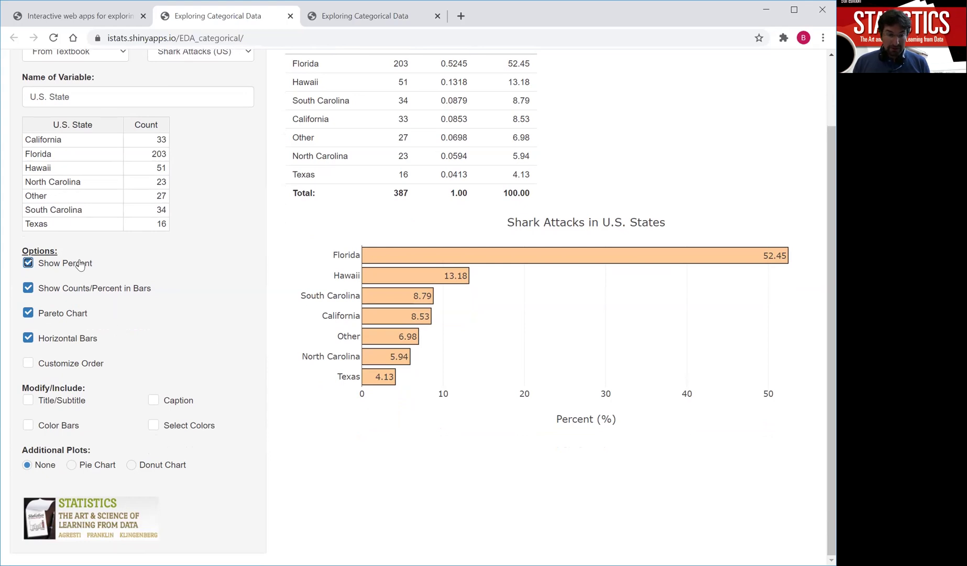
# Make the bars vertical and unlabelled, add a pie chart with colour-matched bars, and change it to a donut chart.
pyautogui.click(58, 337)
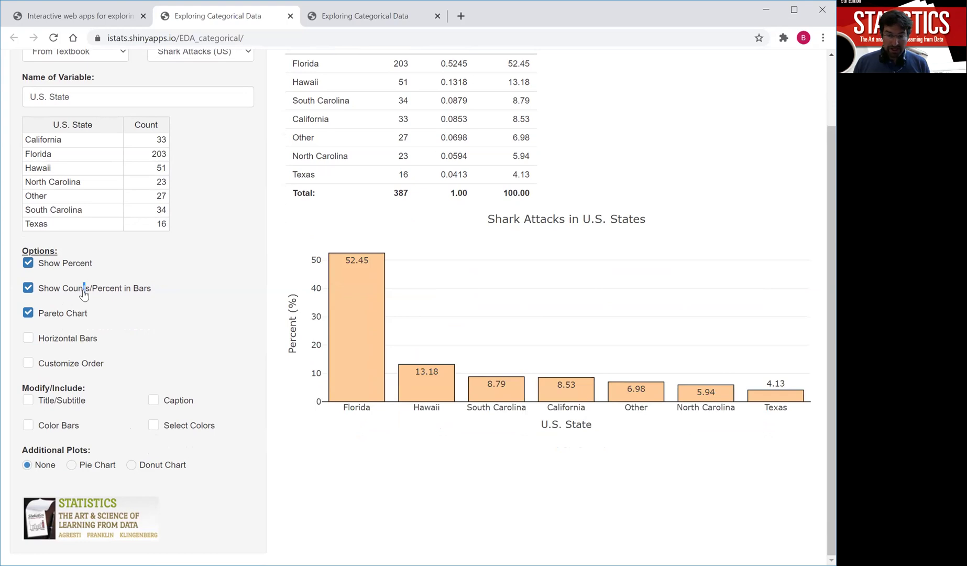
pyautogui.click(34, 291)
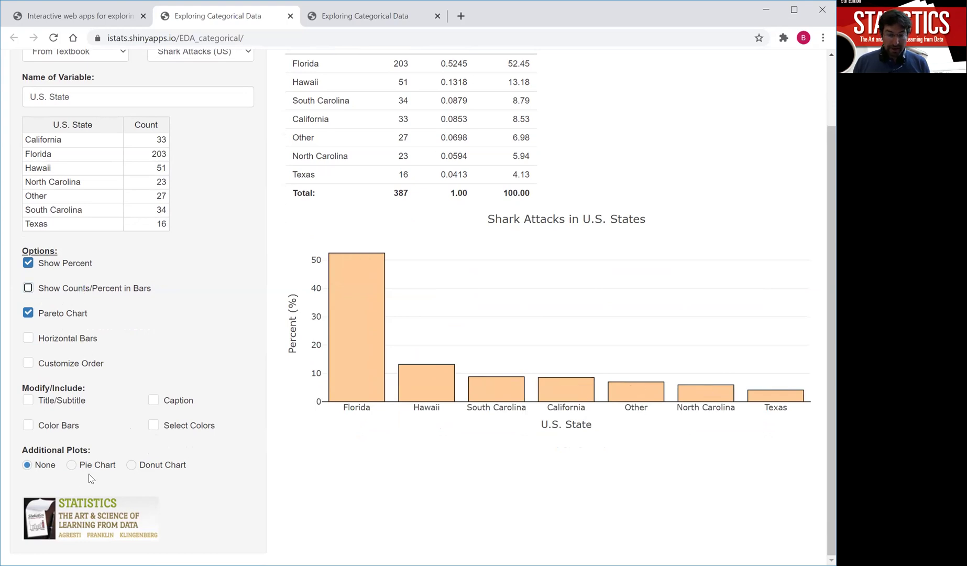
pyautogui.click(71, 466)
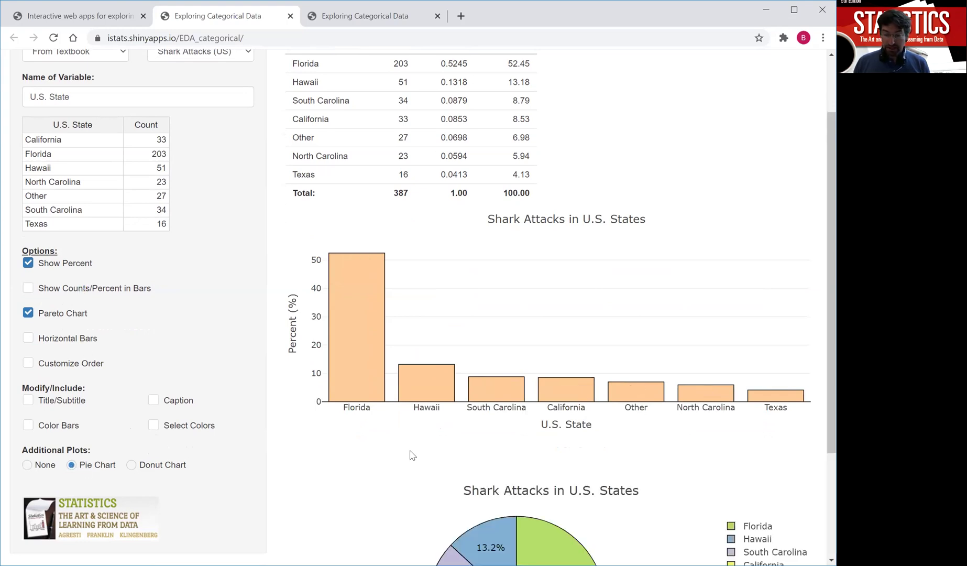
pyautogui.scroll(-3, 408, 453)
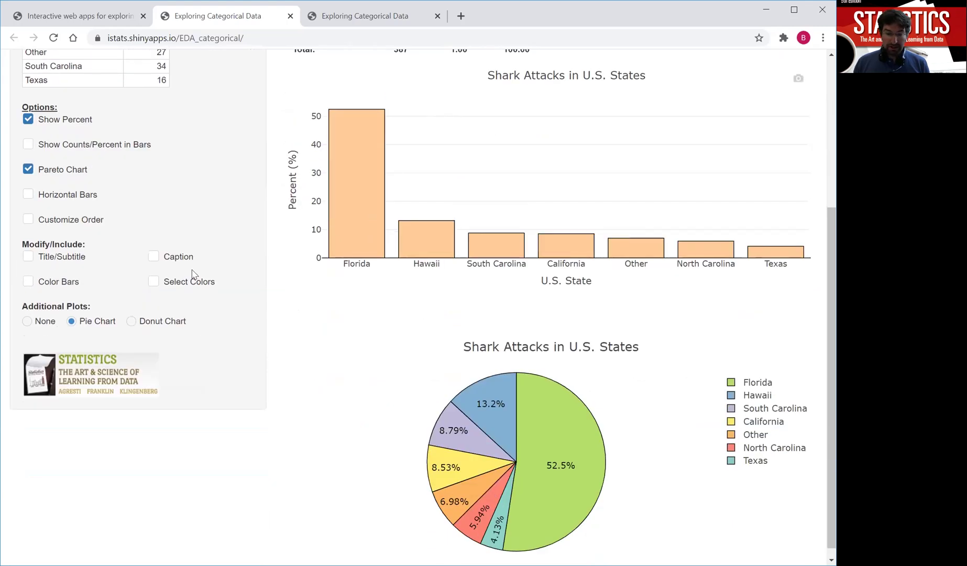
pyautogui.click(52, 282)
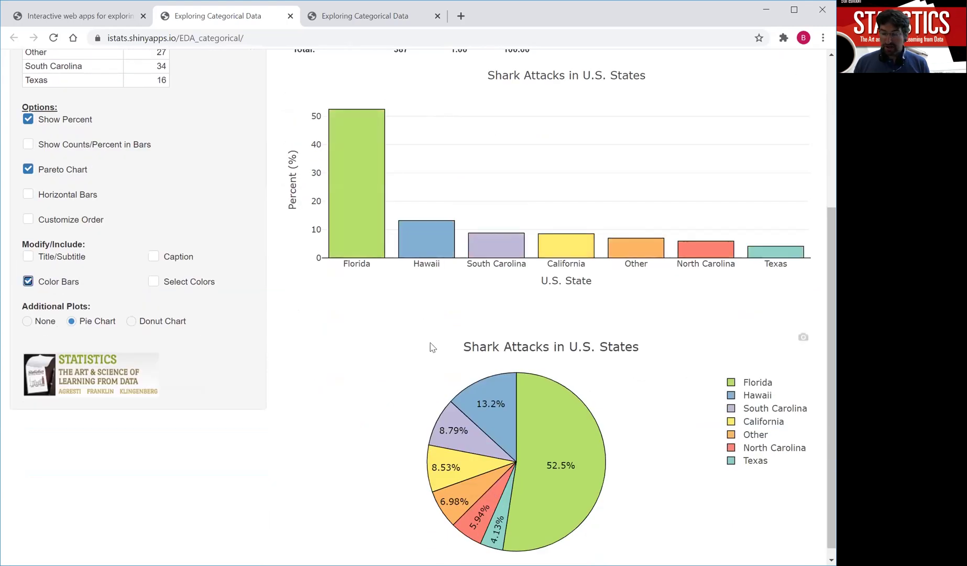
pyautogui.scroll(-1, 431, 346)
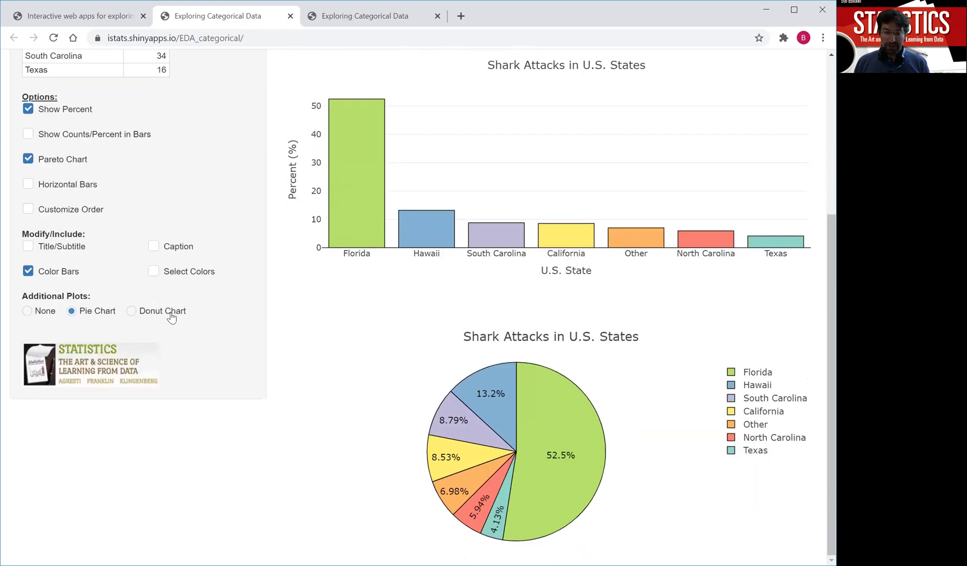
pyautogui.click(162, 311)
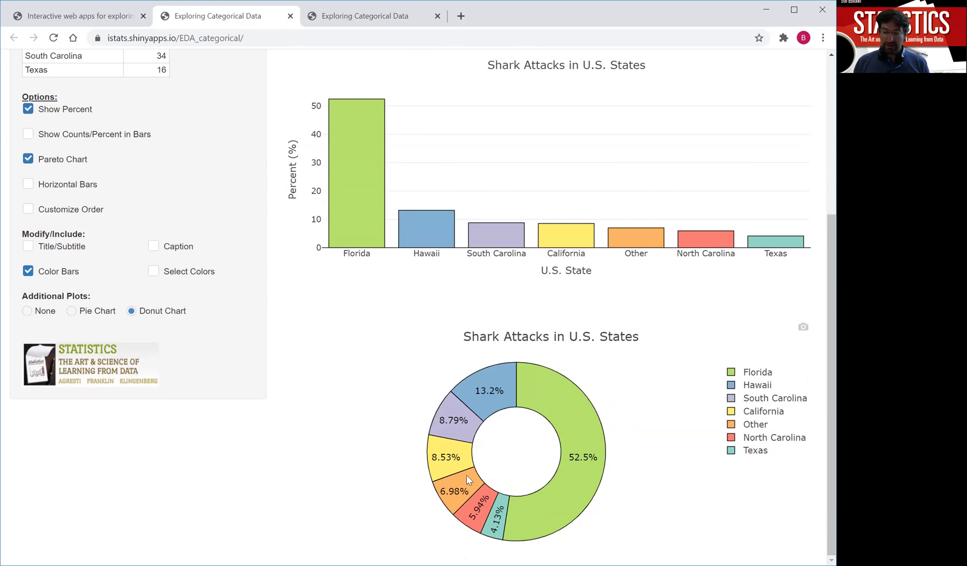
pyautogui.scroll(3, 367, 388)
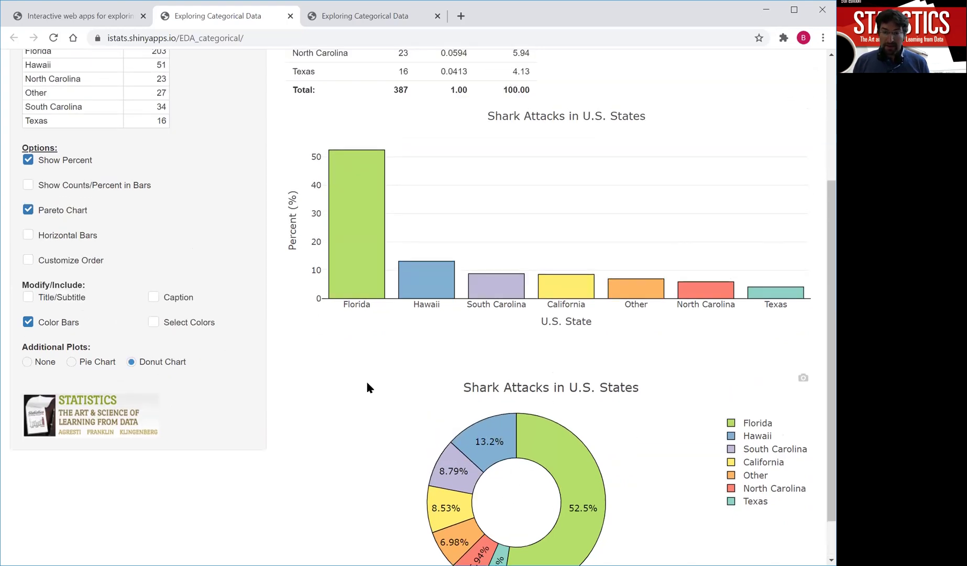
pyautogui.scroll(2, 367, 388)
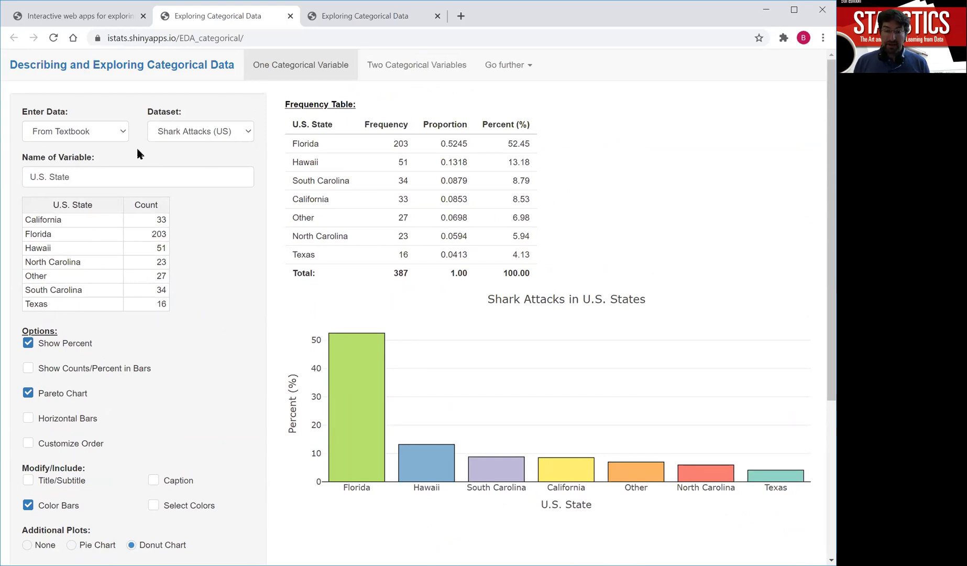
# Switch to Frequency Table entry with 4 categories and rename the variable Favorite Color.
pyautogui.click(123, 132)
pyautogui.click(105, 167)
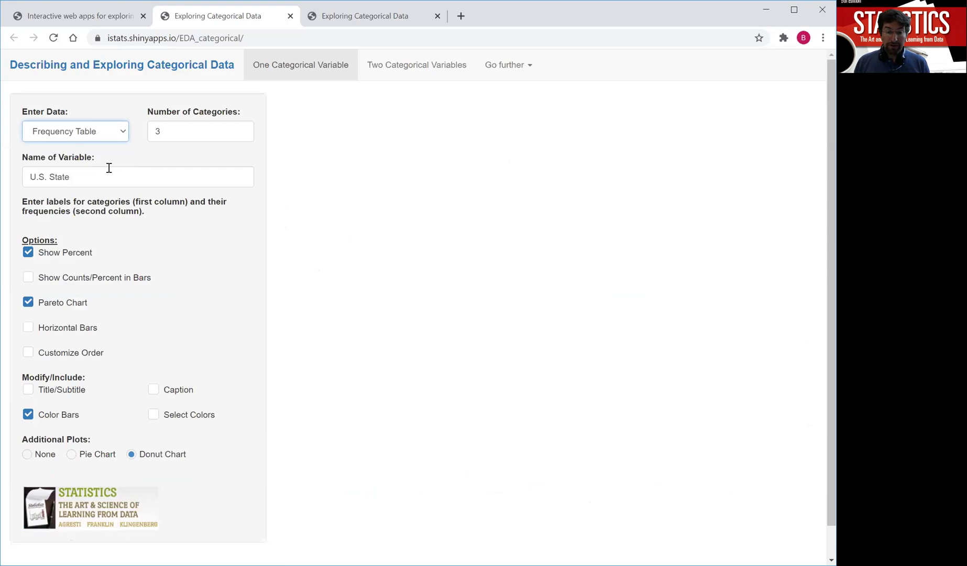
pyautogui.click(242, 129)
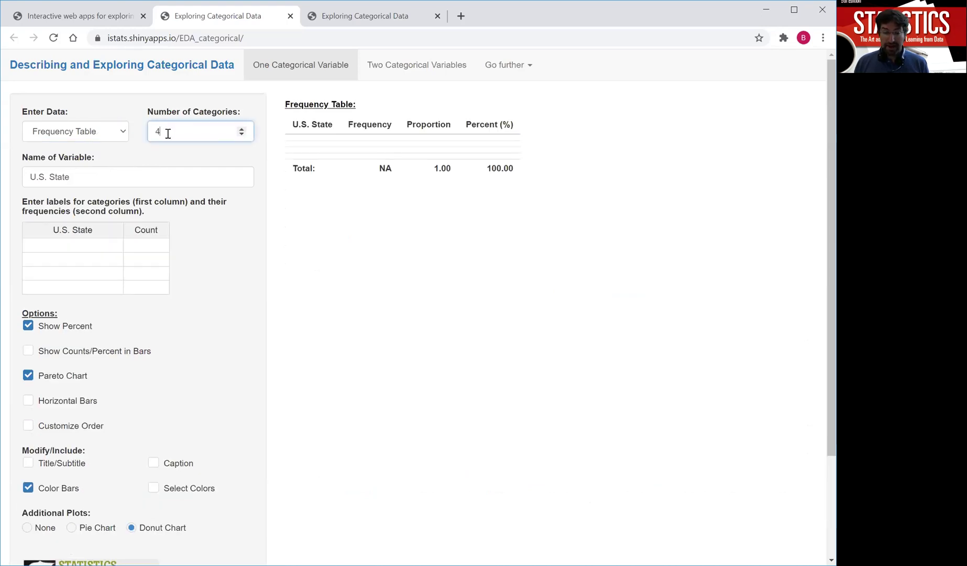
pyautogui.click(91, 173)
pyautogui.hotkey('ctrl', 'a')
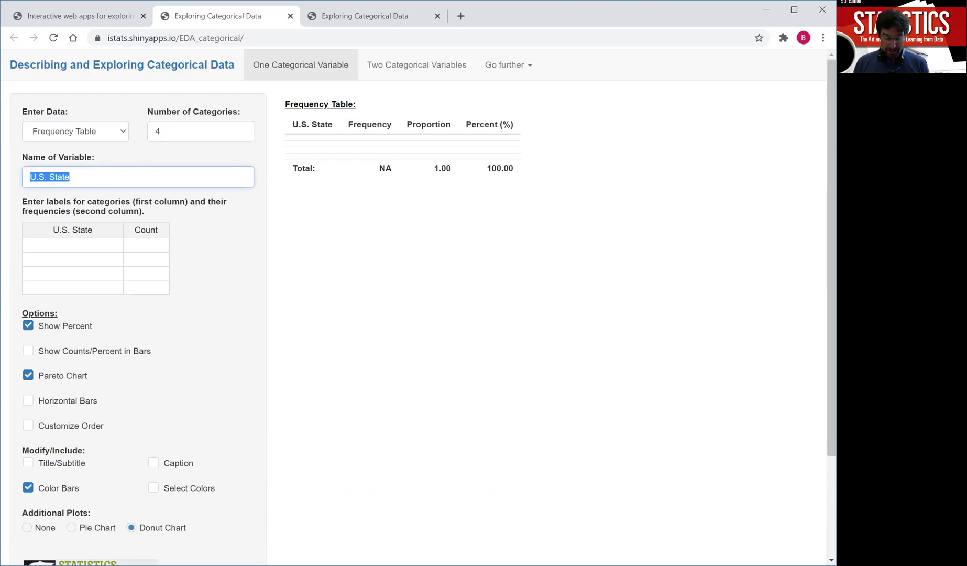
pyautogui.write('Fre')
pyautogui.press('BackSpace')
pyautogui.press('BackSpace')
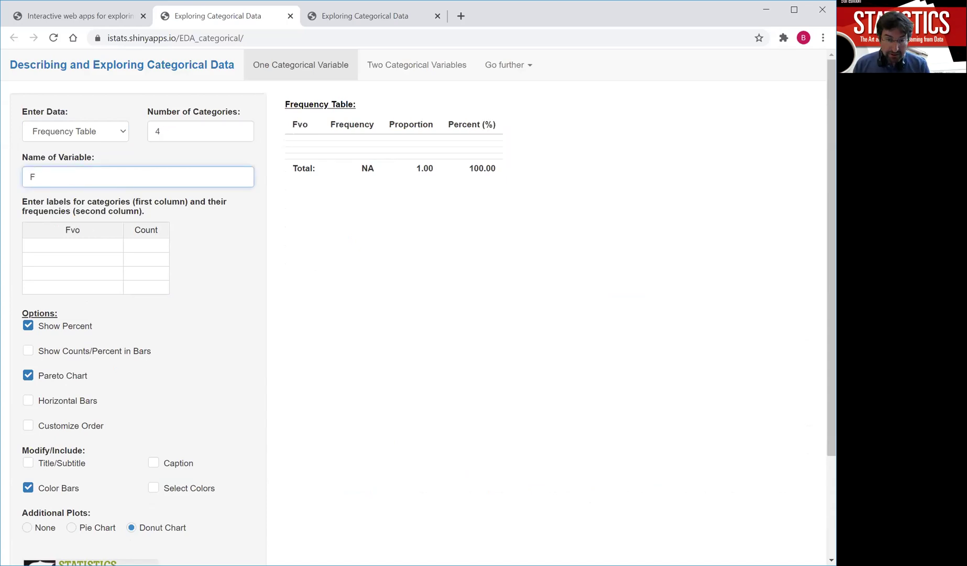
pyautogui.write('avorite Color')
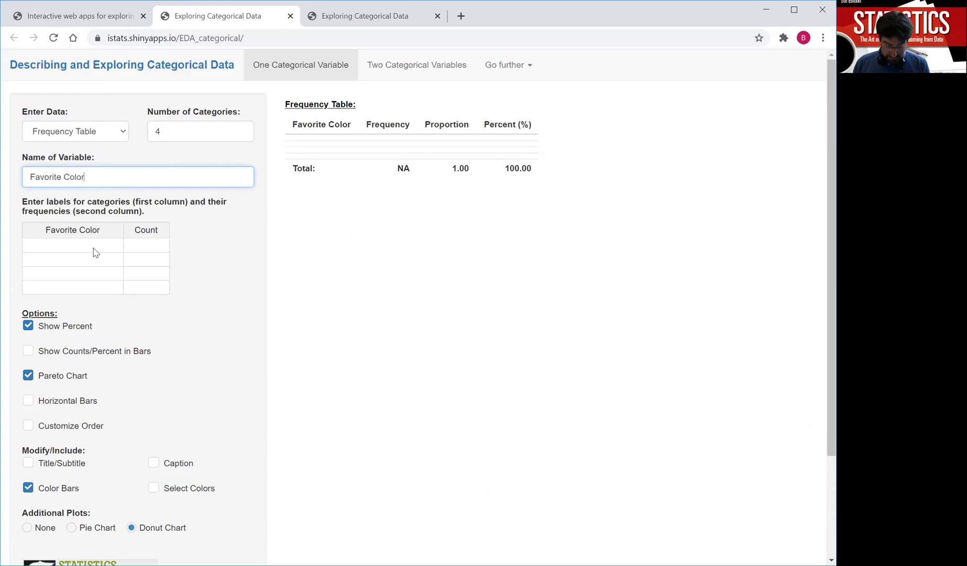
# Enter the categories red with count 12 and blue with count 34.
pyautogui.click(95, 252)
pyautogui.write('red')
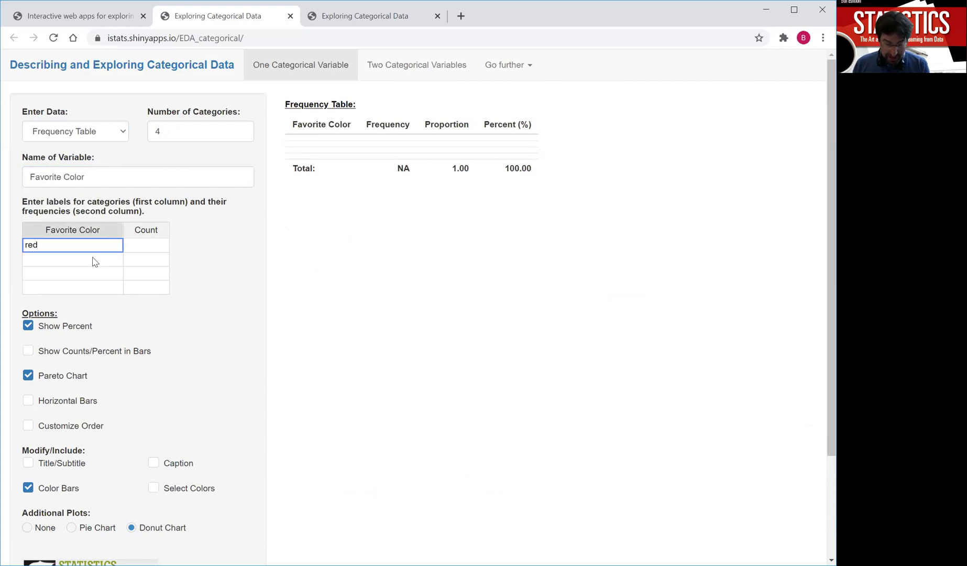
pyautogui.press('Return')
pyautogui.write('blue')
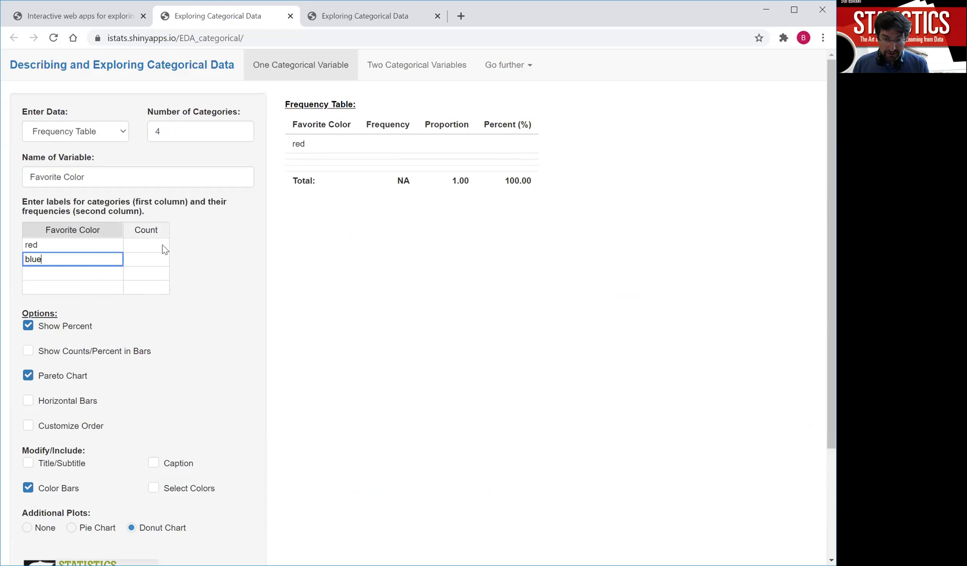
pyautogui.click(159, 247)
pyautogui.write('12')
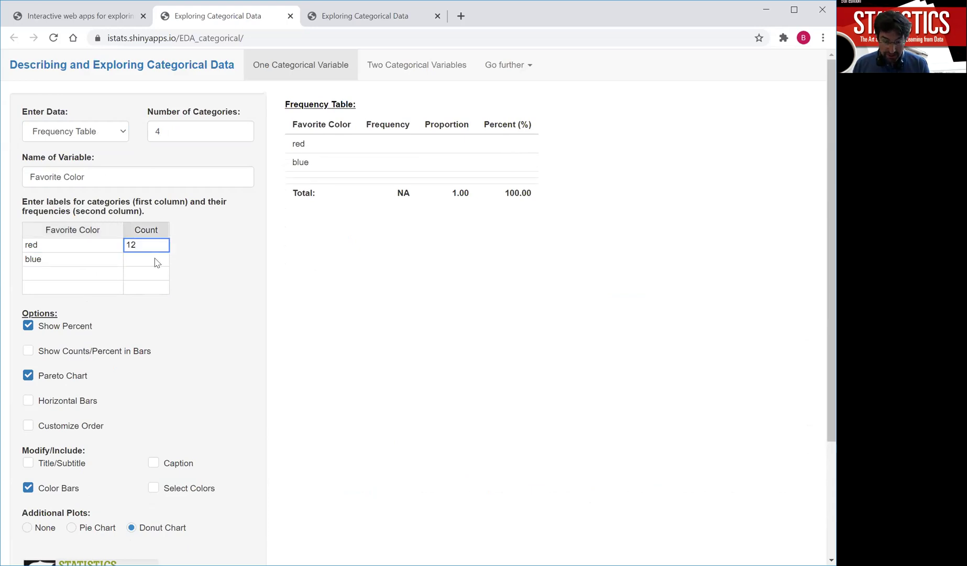
pyautogui.click(157, 262)
pyautogui.write('34')
pyautogui.click(213, 294)
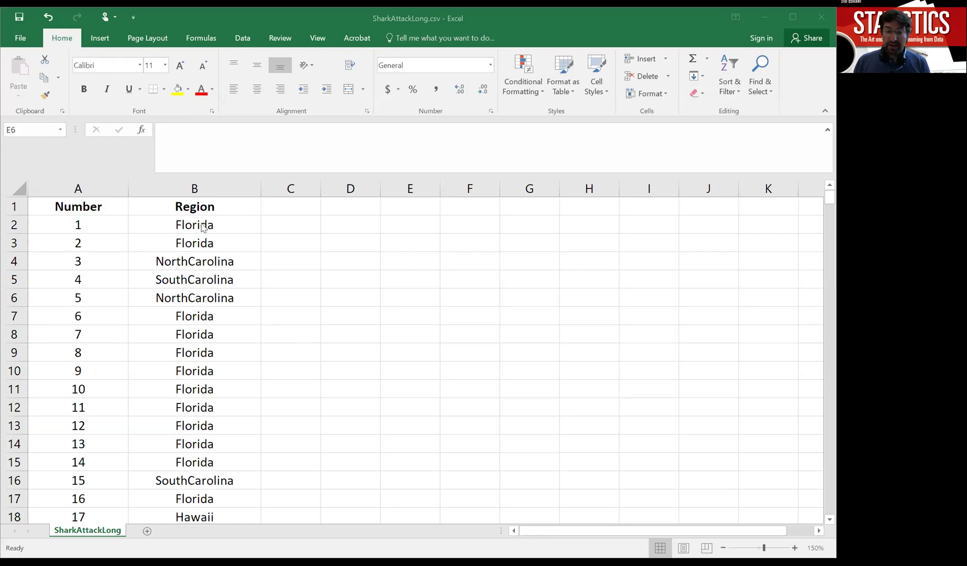
pyautogui.hotkey('alt', 'Tab')
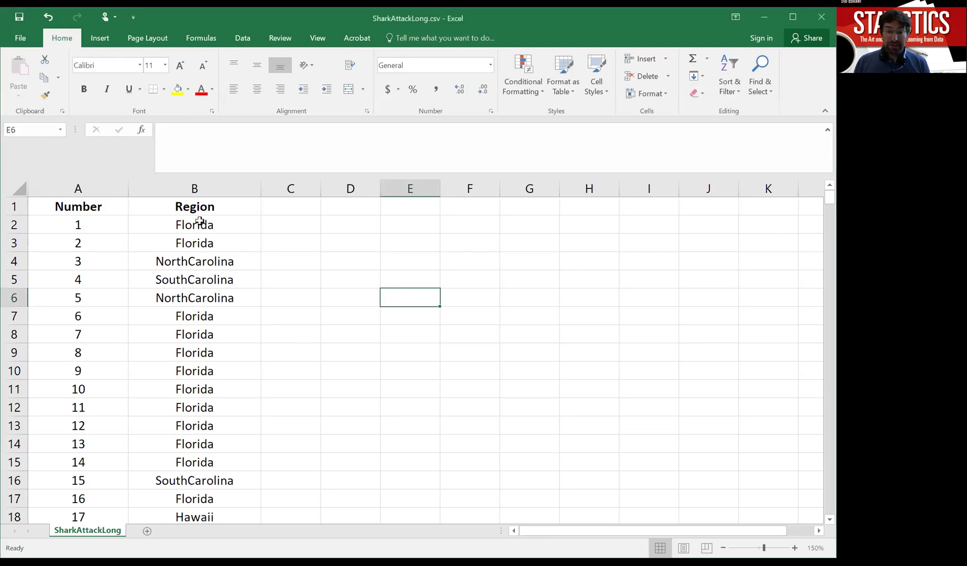
pyautogui.click(199, 222)
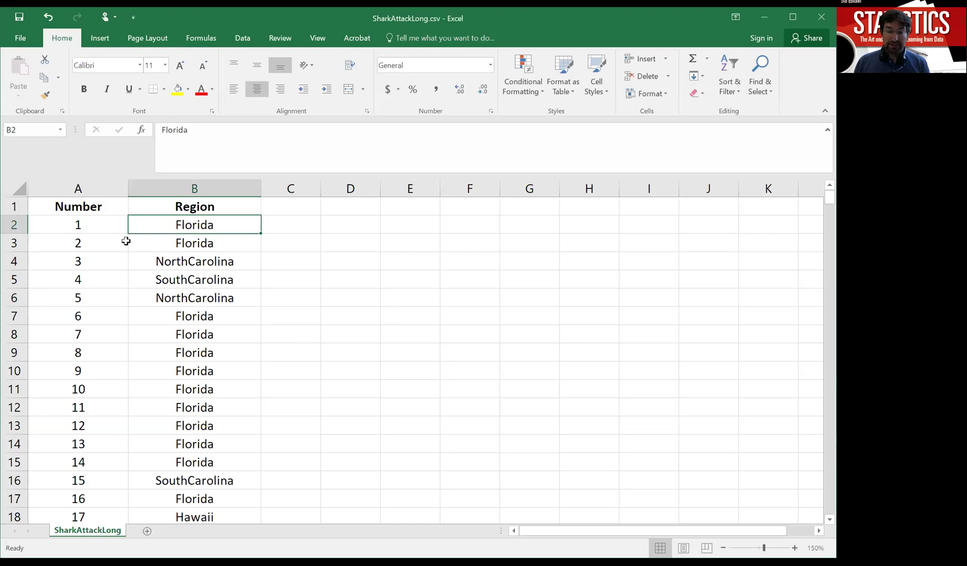
pyautogui.click(105, 238)
pyautogui.click(171, 245)
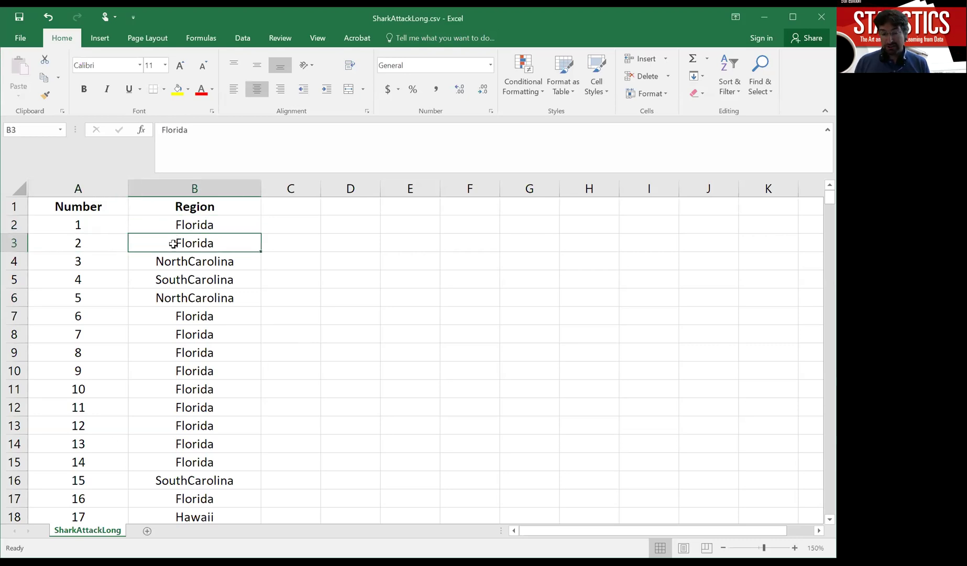
pyautogui.click(115, 258)
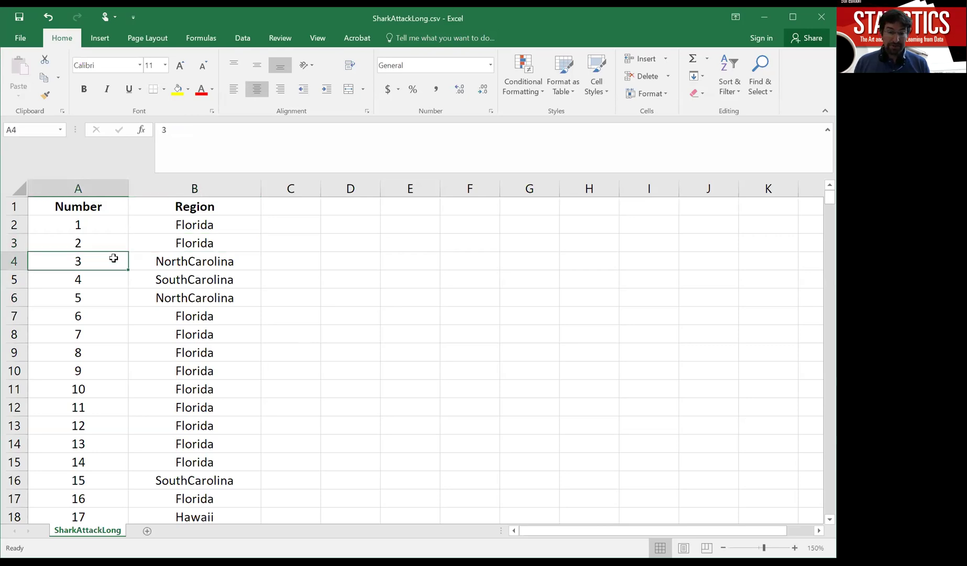
pyautogui.click(209, 260)
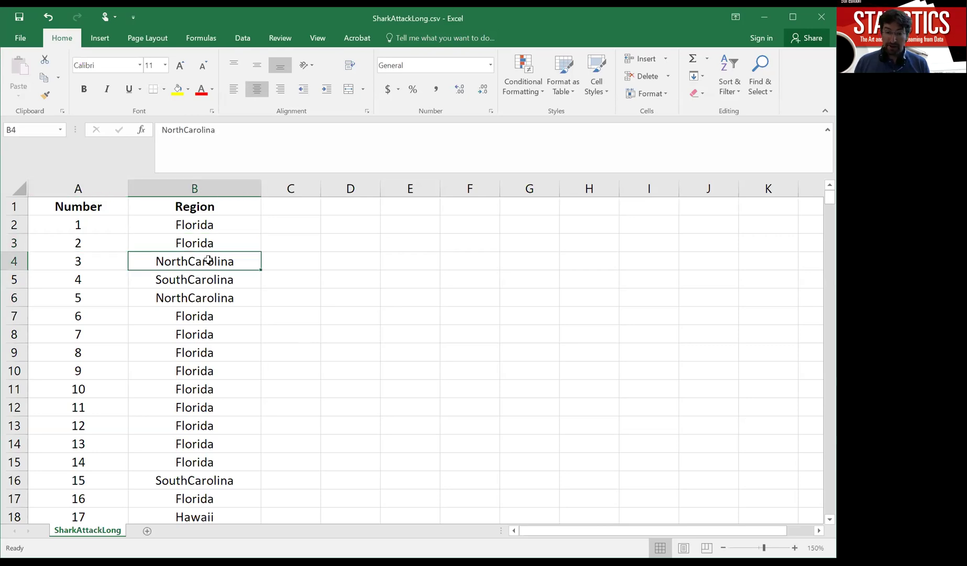
pyautogui.click(187, 277)
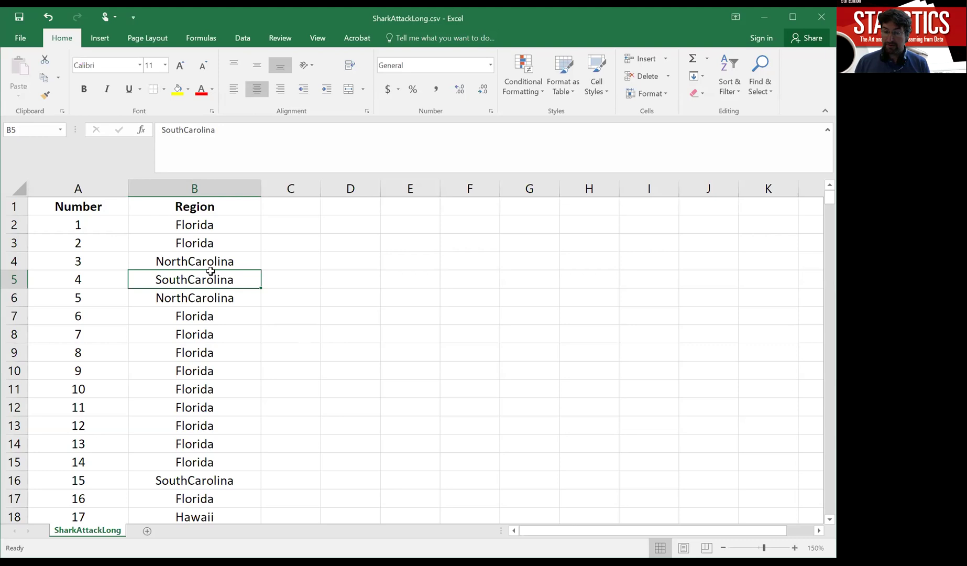
pyautogui.scroll(-1, 194, 287)
pyautogui.scroll(1, 191, 339)
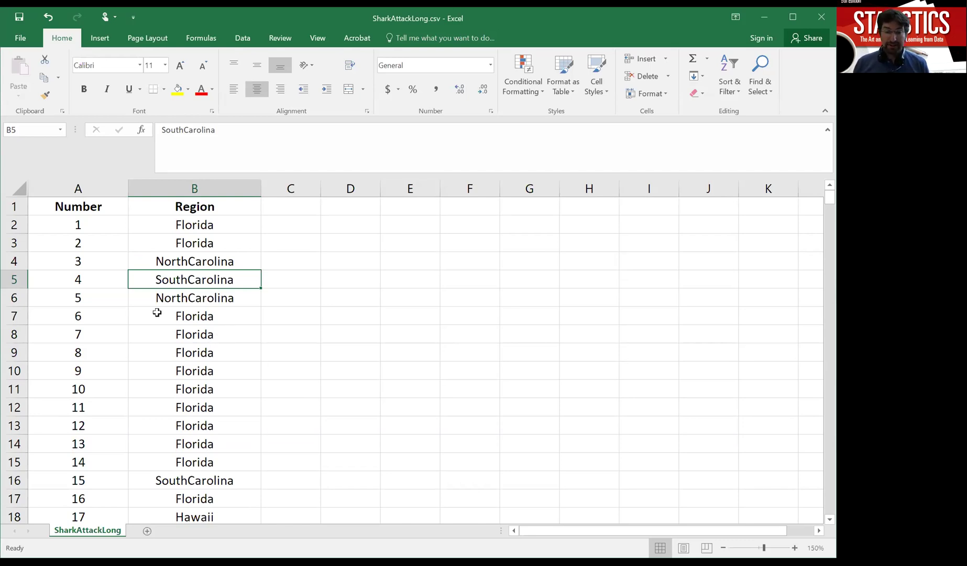
pyautogui.moveTo(101, 219); pyautogui.dragTo(88, 371)
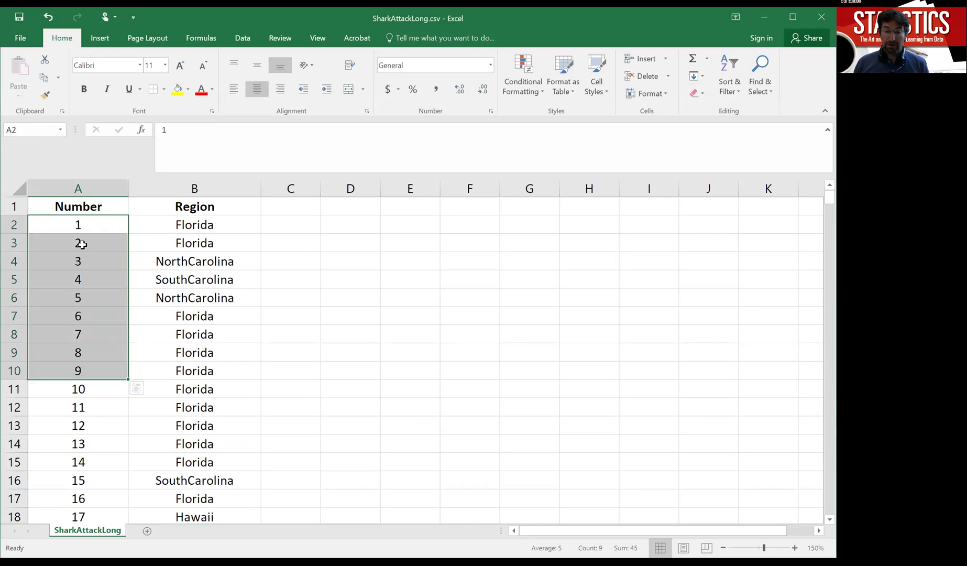
pyautogui.click(174, 243)
pyautogui.scroll(-2, 225, 273)
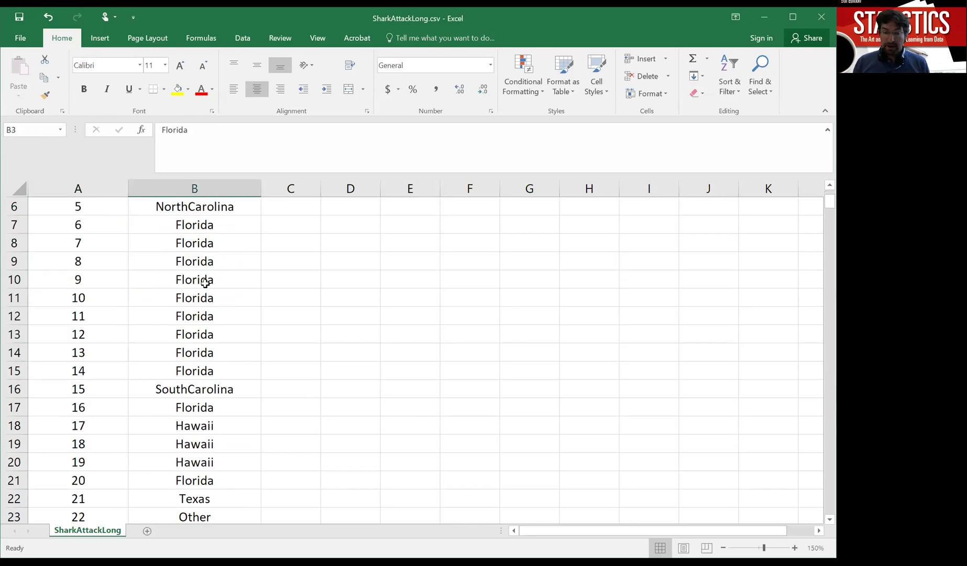
pyautogui.scroll(2, 208, 281)
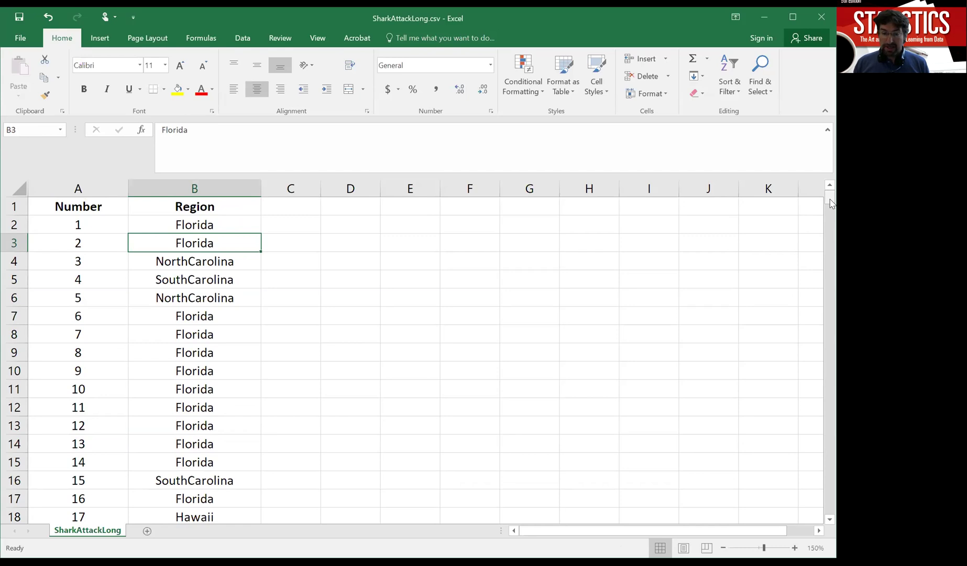
pyautogui.moveTo(831, 203); pyautogui.dragTo(816, 517)
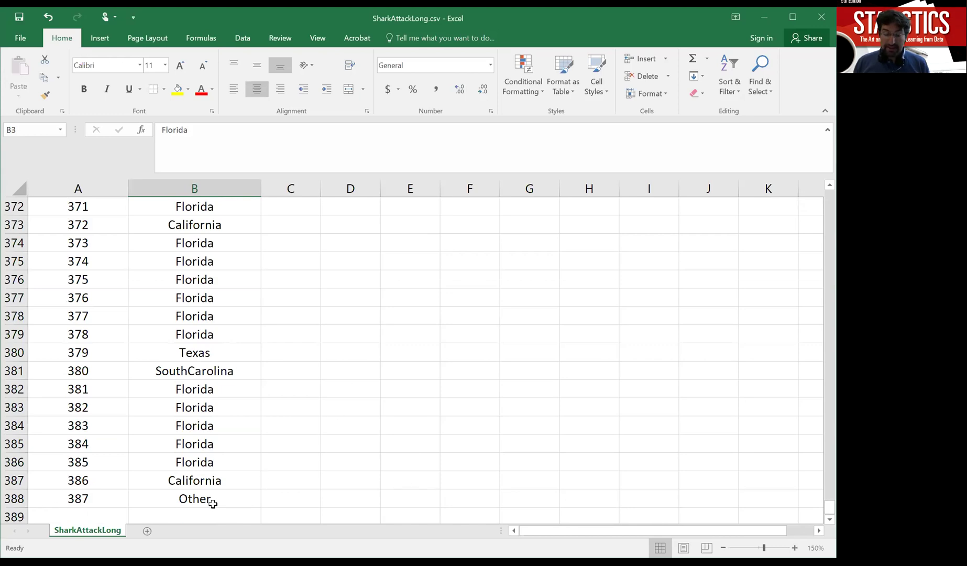
# Select the Region entries B2:B388 in SharkAttackLong.csv and copy them.
pyautogui.moveTo(212, 503); pyautogui.dragTo(214, 251)
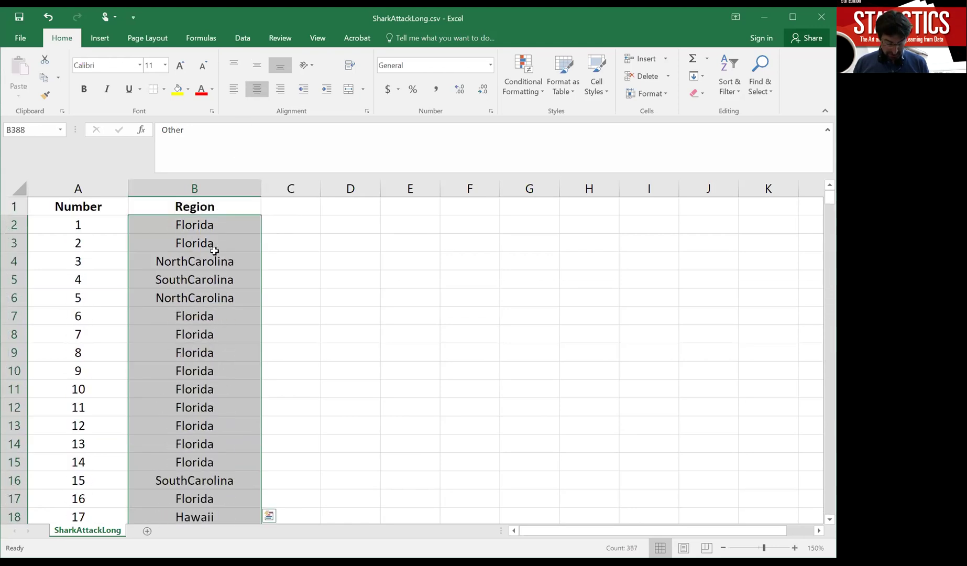
pyautogui.hotkey('ctrl', 'c')
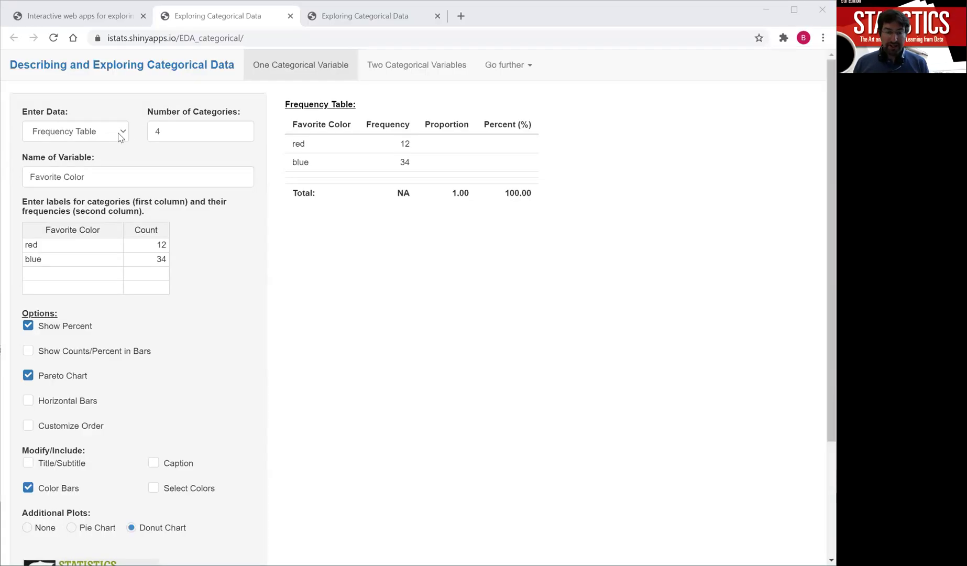
# Switch to Individual Observations entry and paste the 387 copied Region values.
pyautogui.click(75, 131)
pyautogui.click(92, 192)
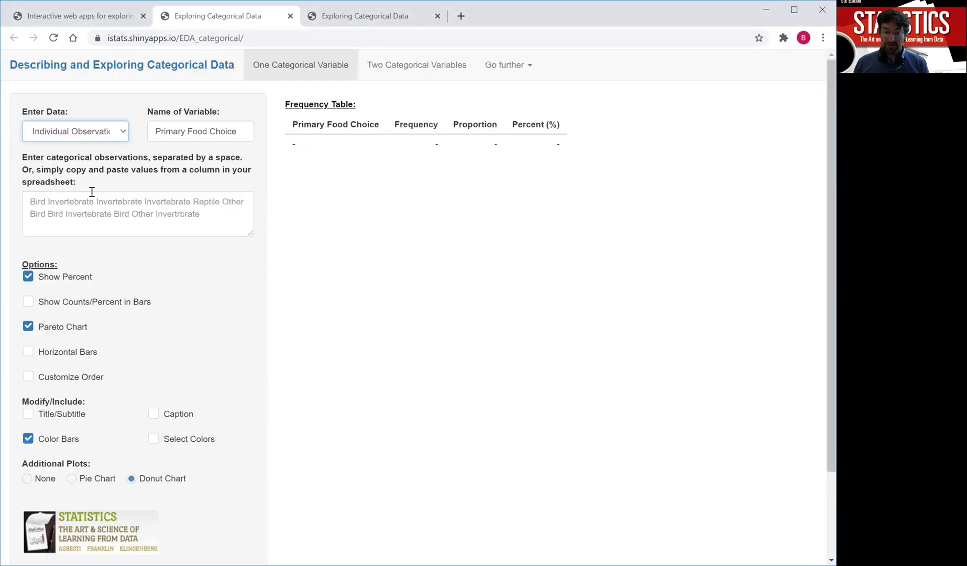
pyautogui.click(31, 202)
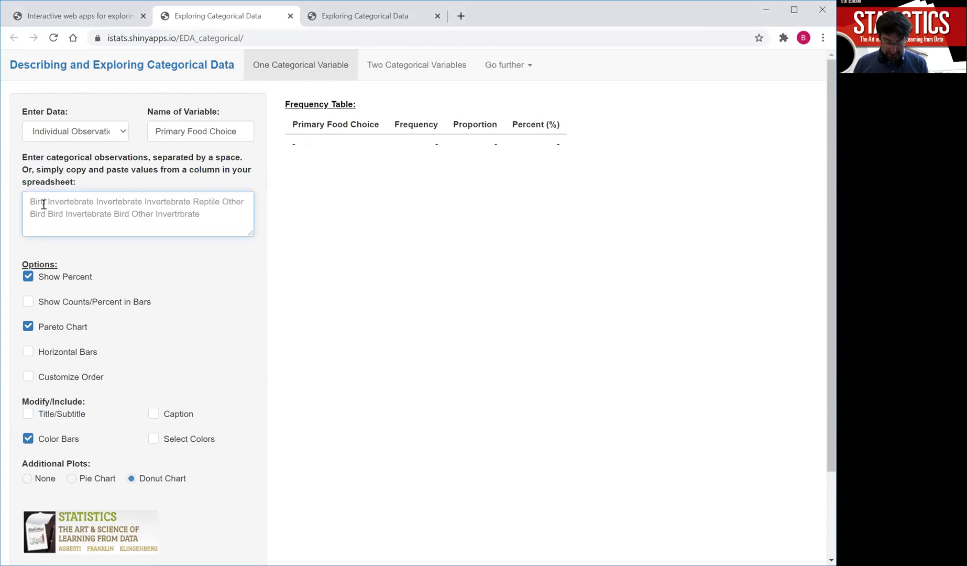
pyautogui.hotkey('ctrl', 'v')
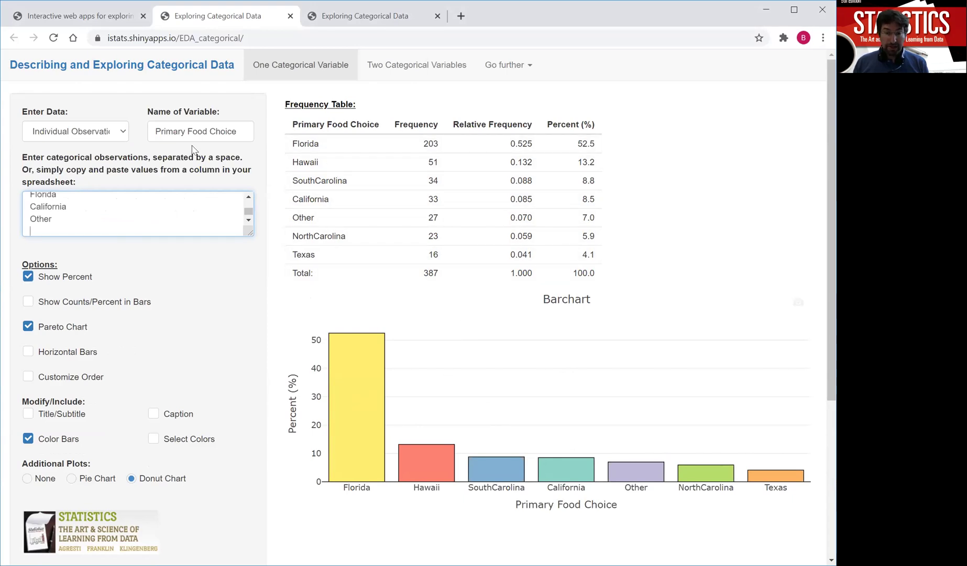
# Switch the Enter Data option to From Textbook.
pyautogui.click(124, 132)
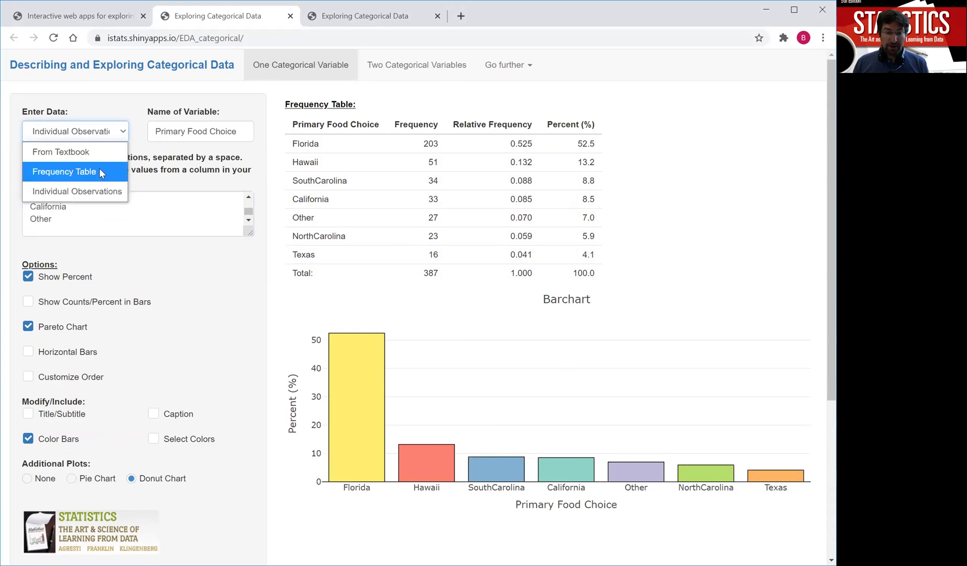
pyautogui.click(99, 171)
pyautogui.click(119, 131)
pyautogui.click(108, 152)
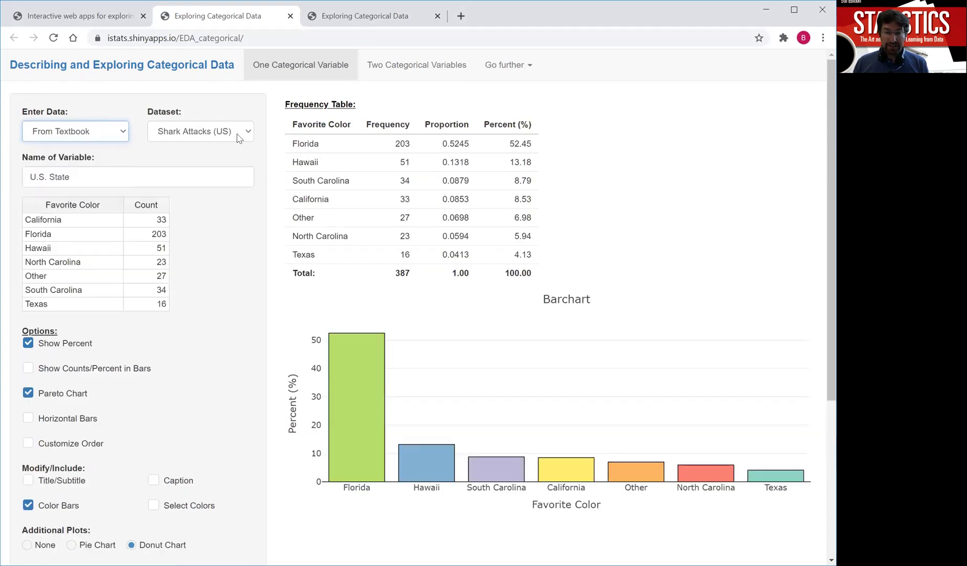
# Load the Alligator Food dataset and check its five-category table (total 219) and donut chart.
pyautogui.click(246, 131)
pyautogui.click(178, 151)
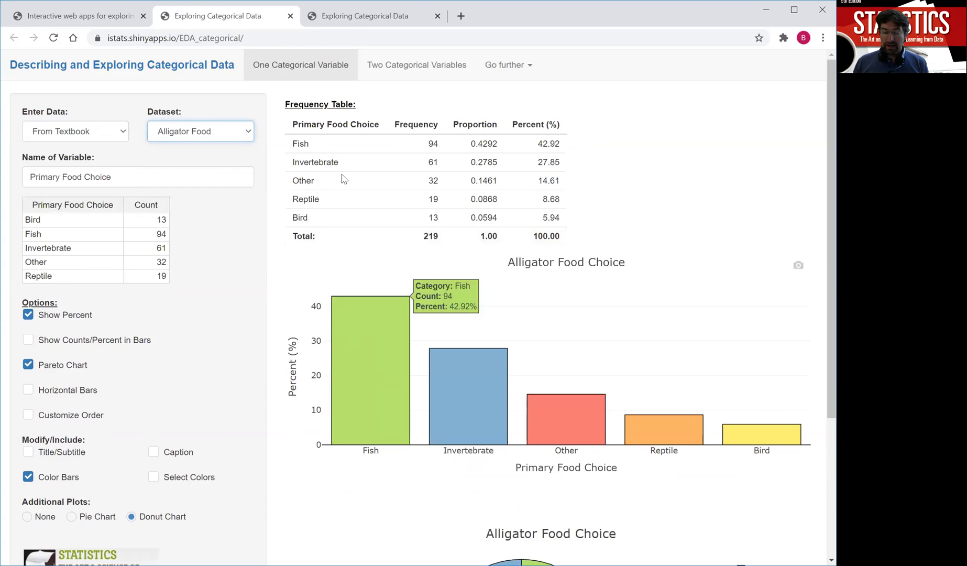
pyautogui.scroll(-4, 572, 319)
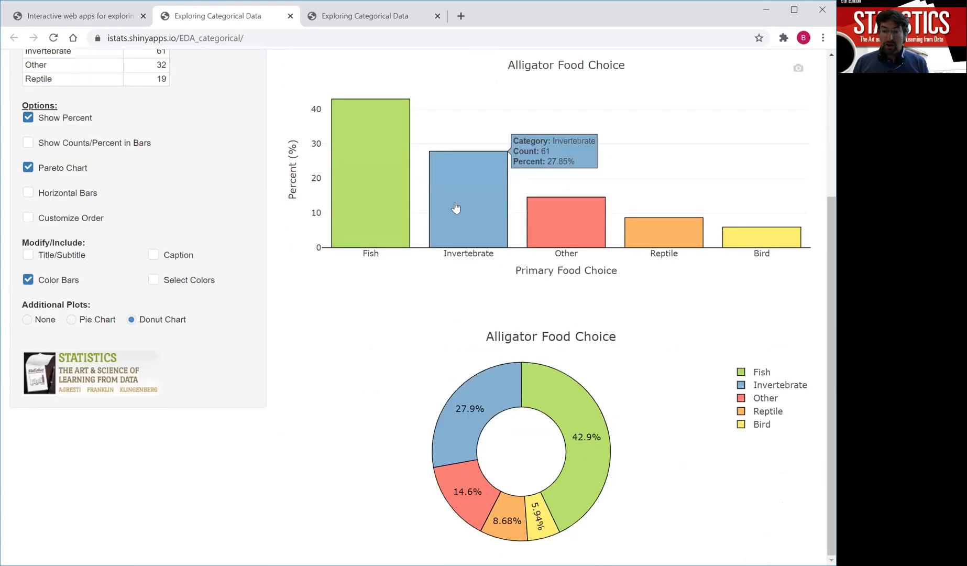
pyautogui.scroll(2, 455, 209)
pyautogui.scroll(2, 455, 208)
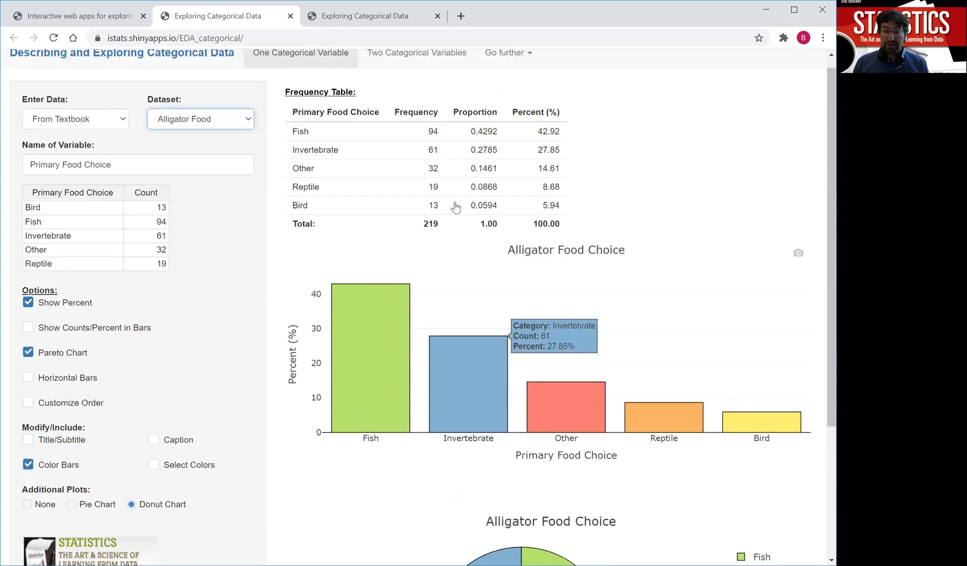